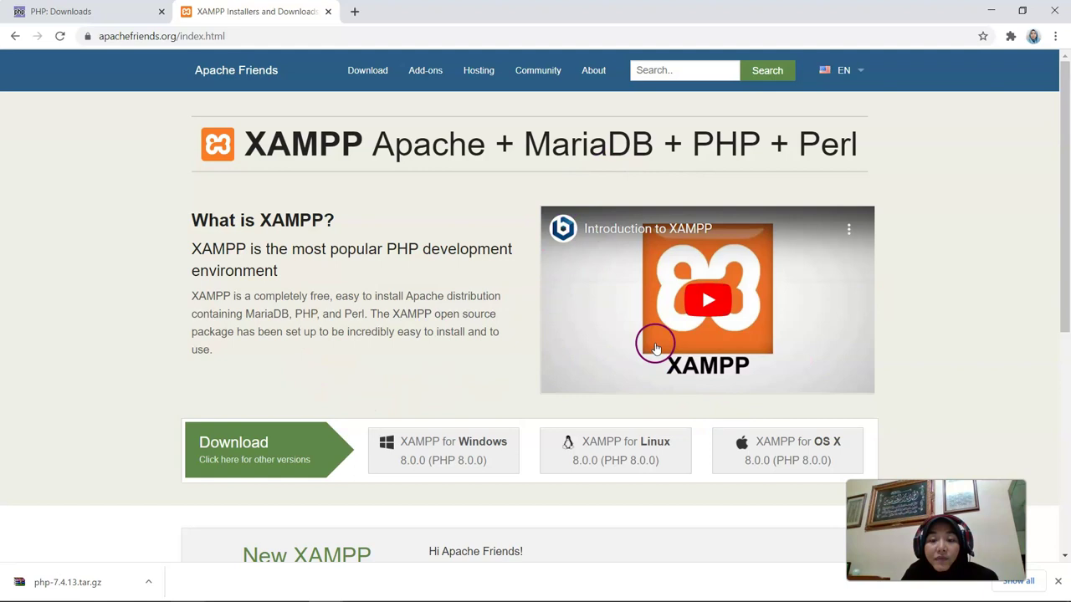
Download the XAMPP 8.0.0 (PHP 8.0.0) installer for Windows from the Apache Friends page
scroll(420, 278, "down", 1)
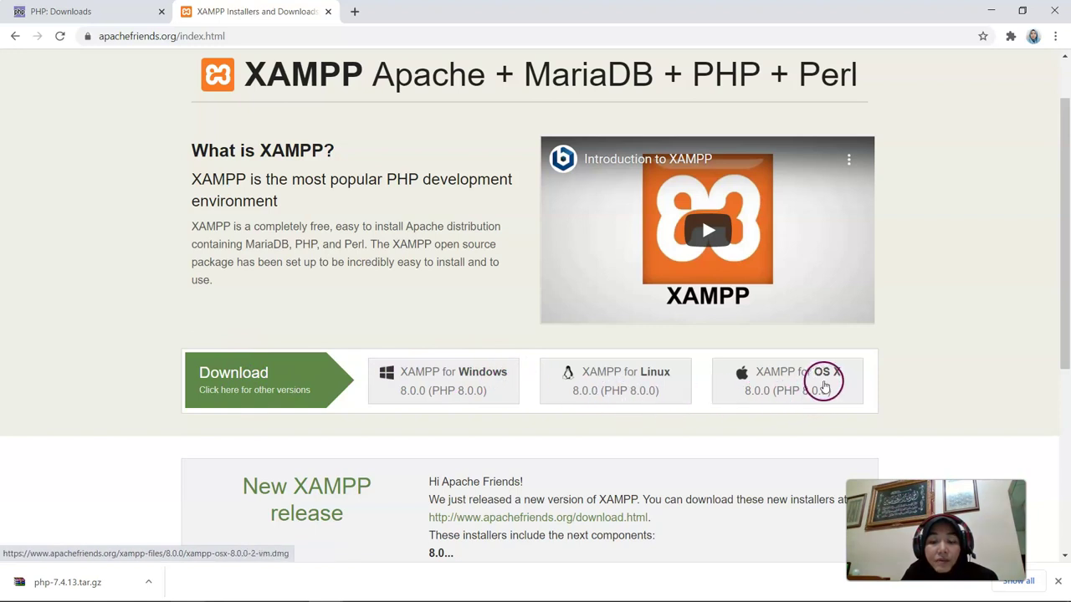
scroll(390, 381, "down", 2)
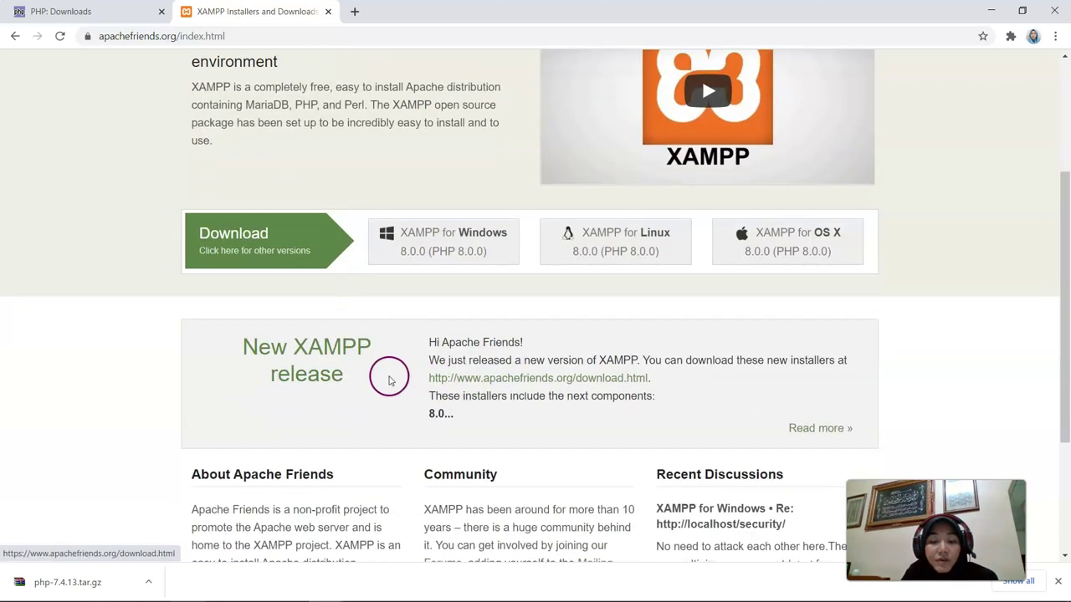
left_click(435, 238)
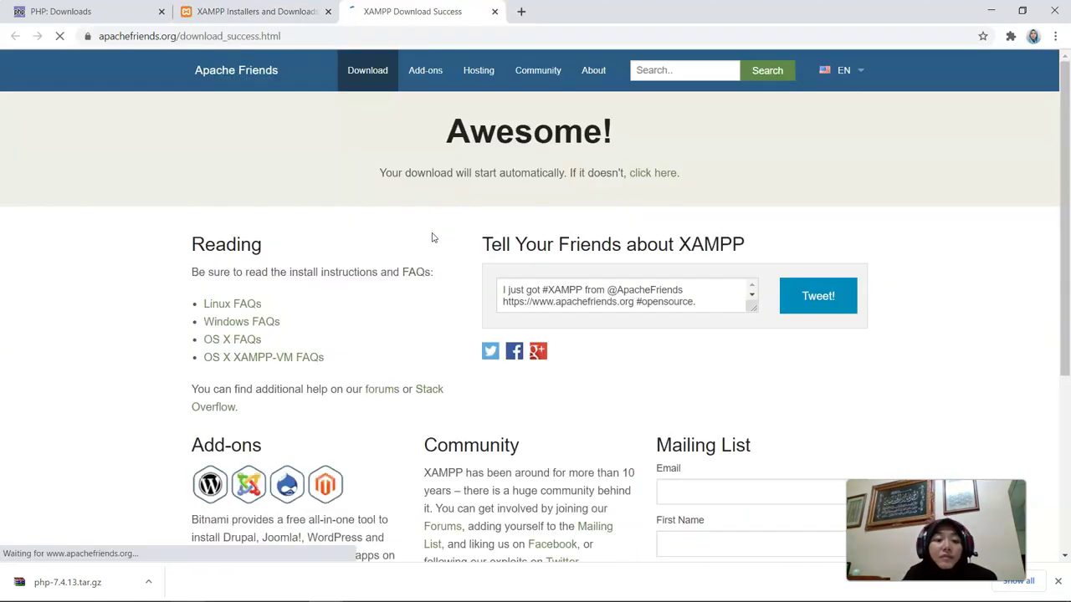
Switch to the Downloads folder in File Explorer and extract php-7.4.13.tar.gz with WinRAR into C:\Users\User\Downloads\php-7.4.13
left_click(354, 242)
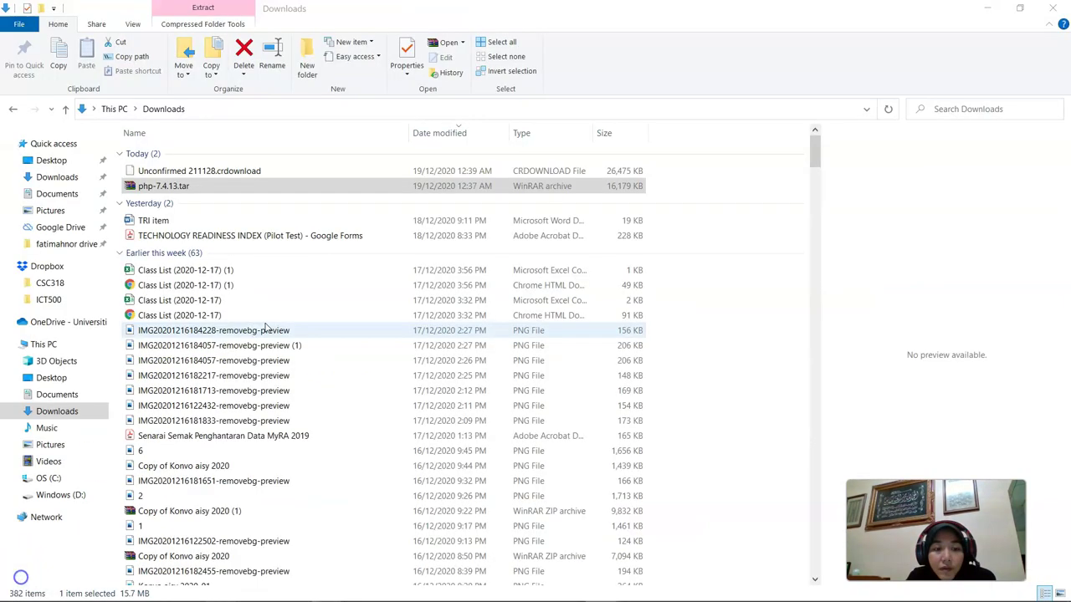
left_click(173, 186)
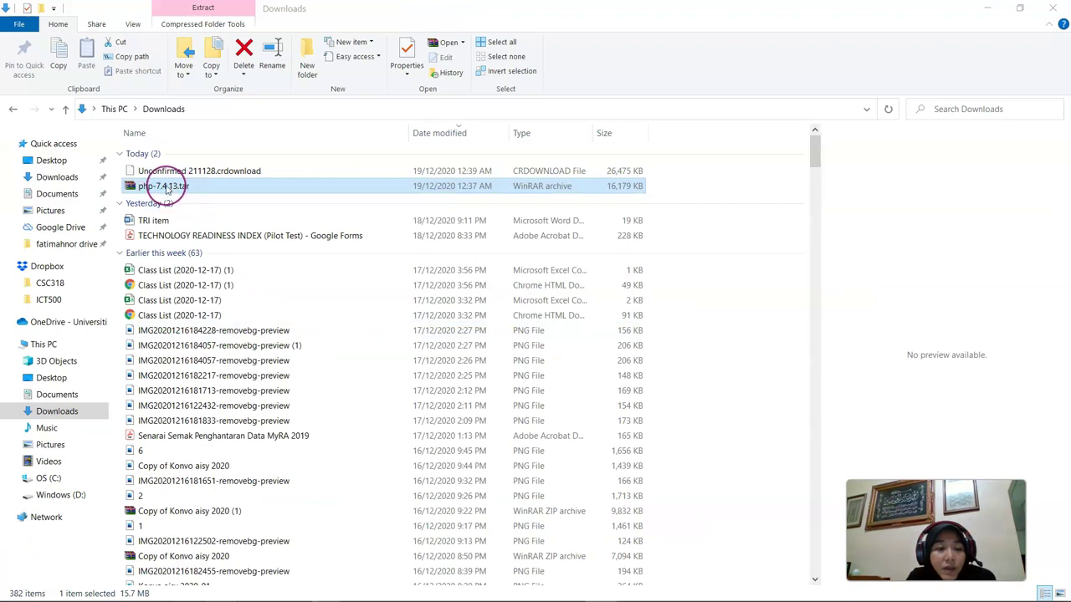
left_click(166, 188)
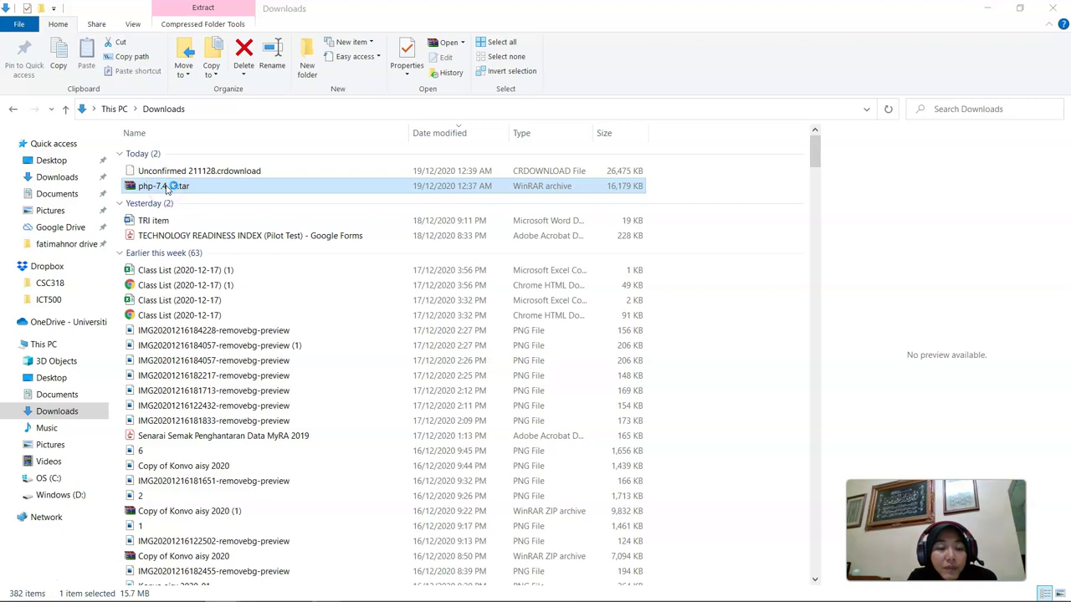
double_click(166, 188)
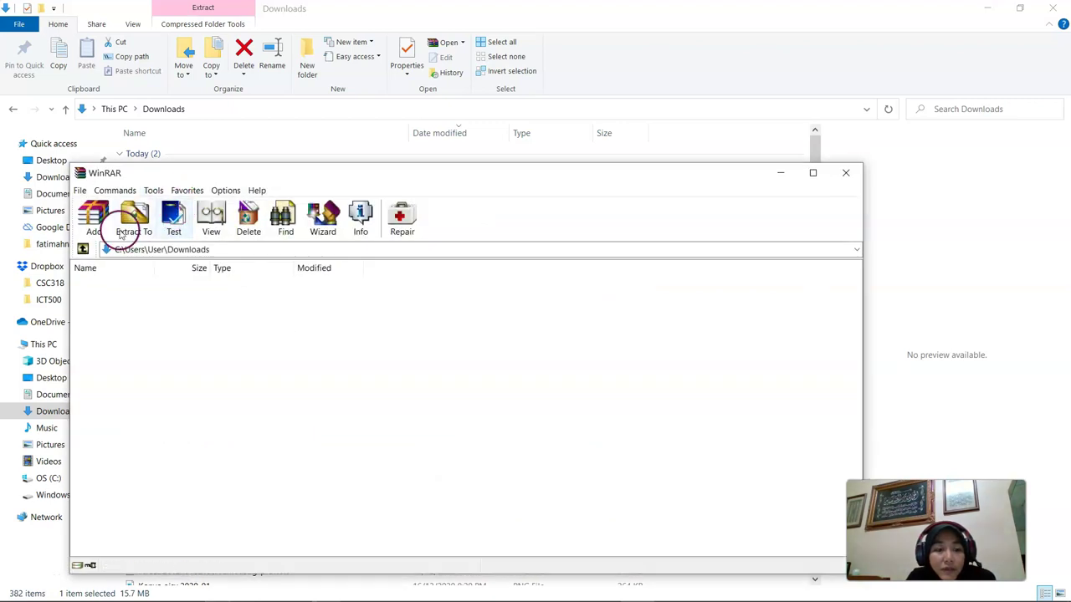
left_click(135, 219)
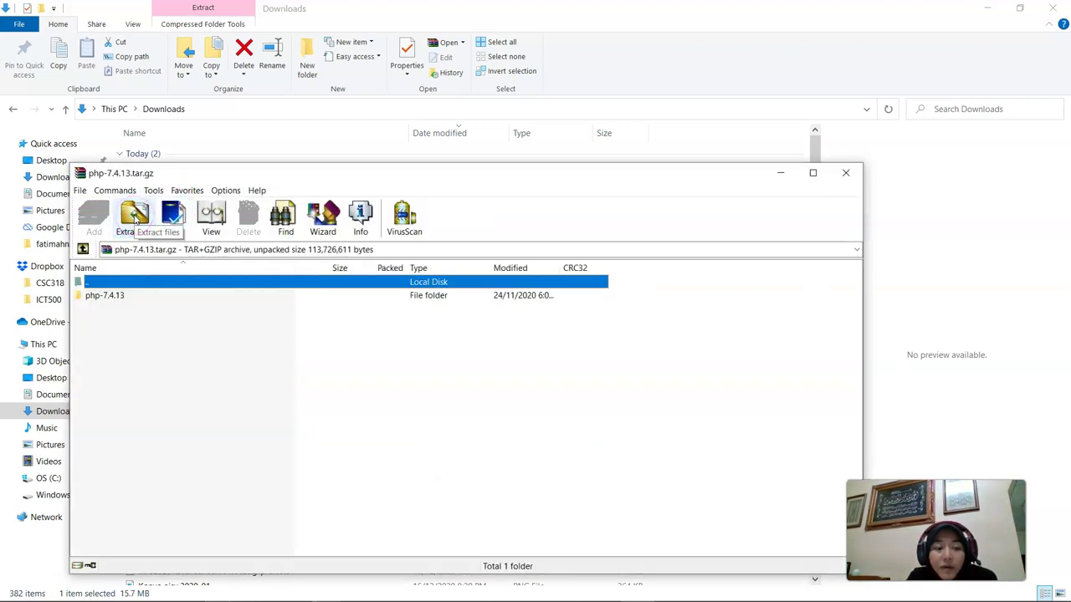
left_click(134, 220)
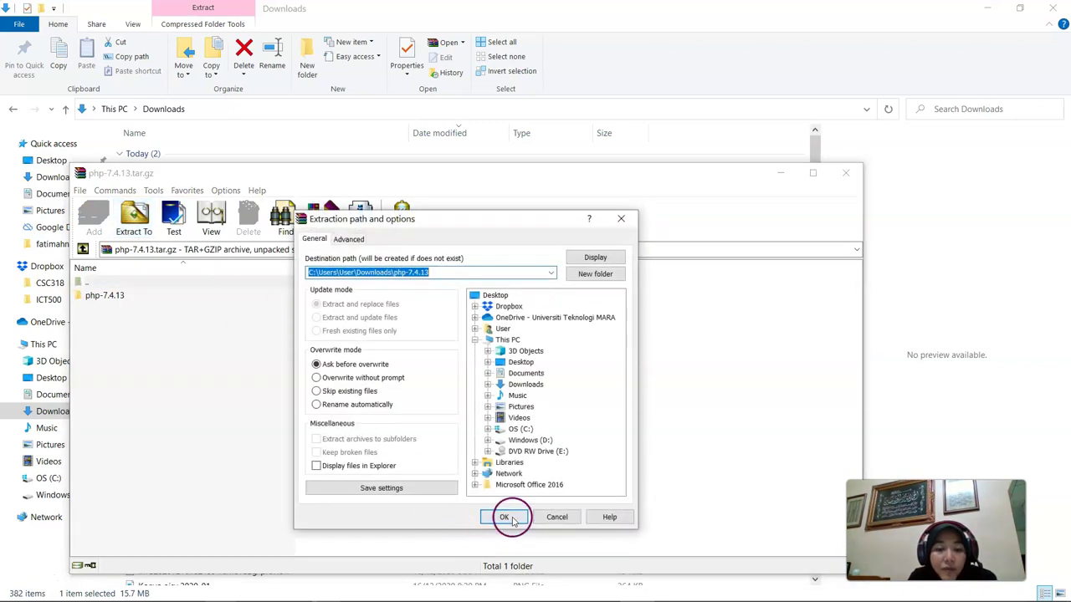
left_click(506, 517)
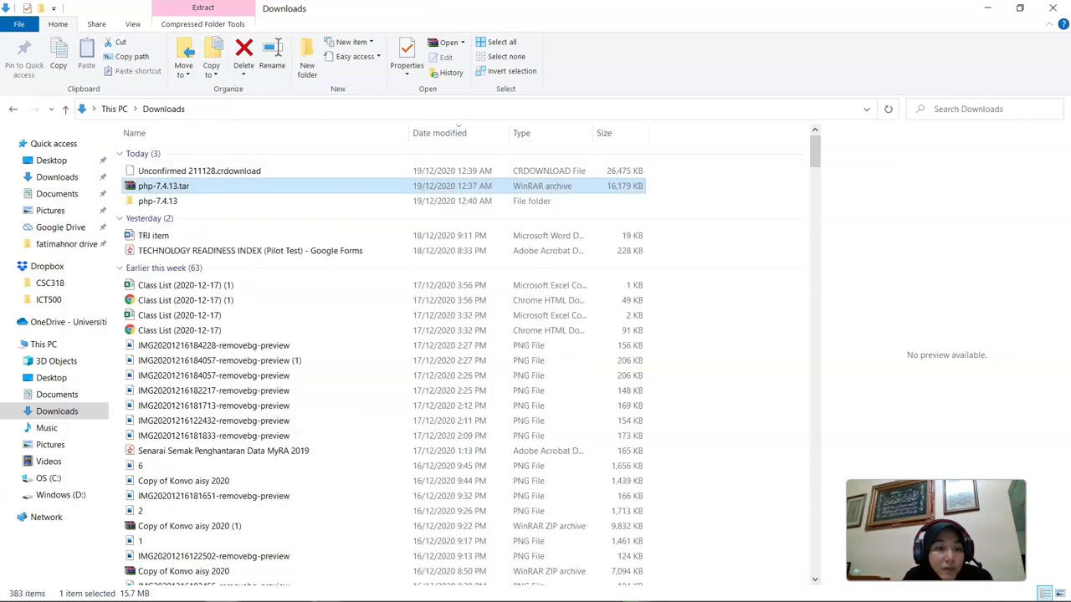
Open the xampp folder on the OS (C:) drive
left_click(47, 478)
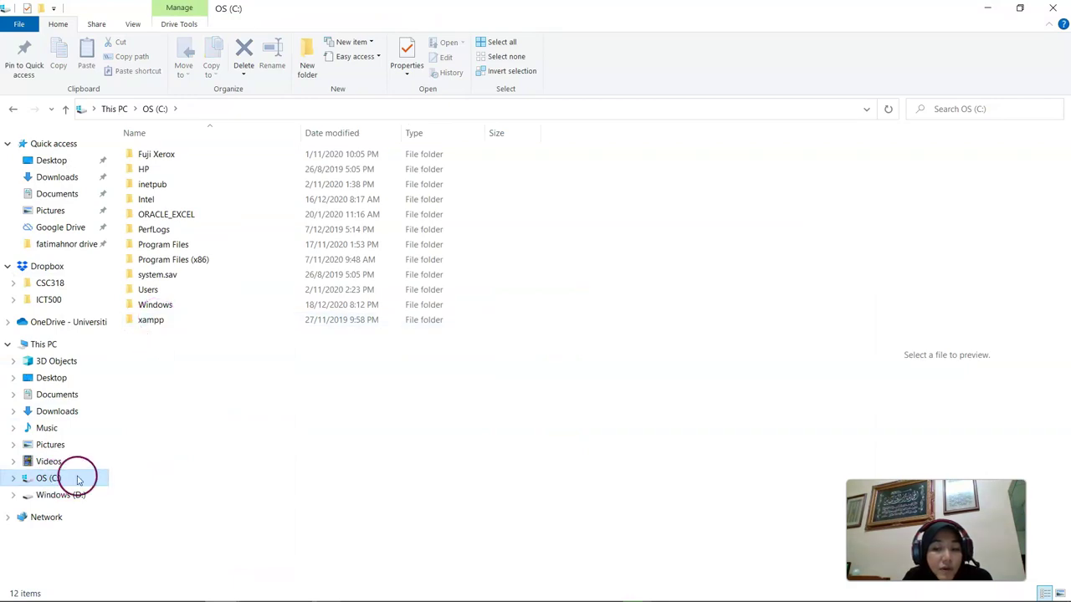
left_click(153, 327)
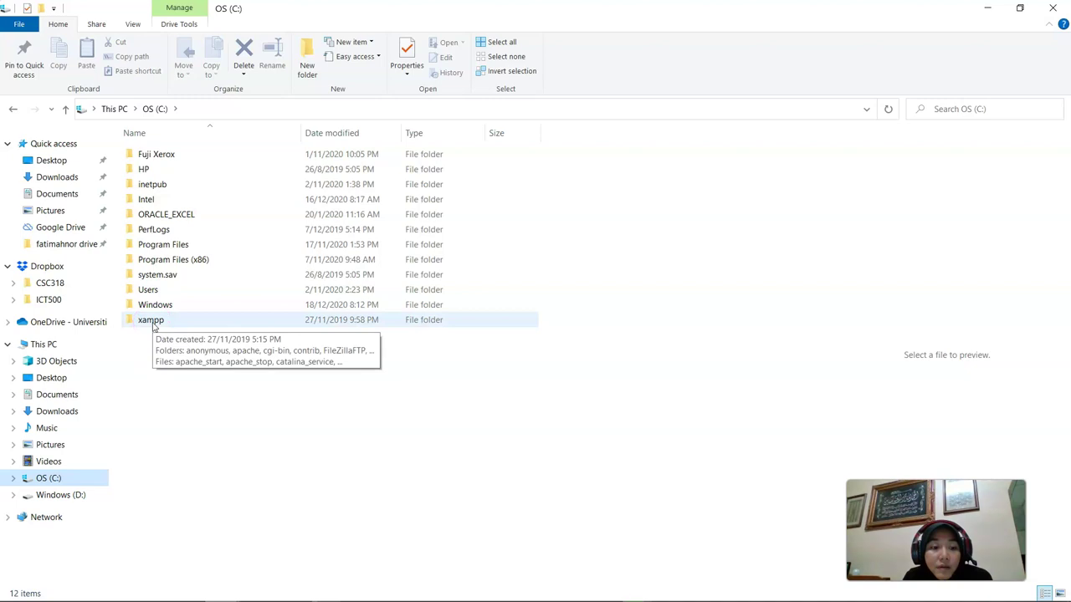
left_click(157, 321)
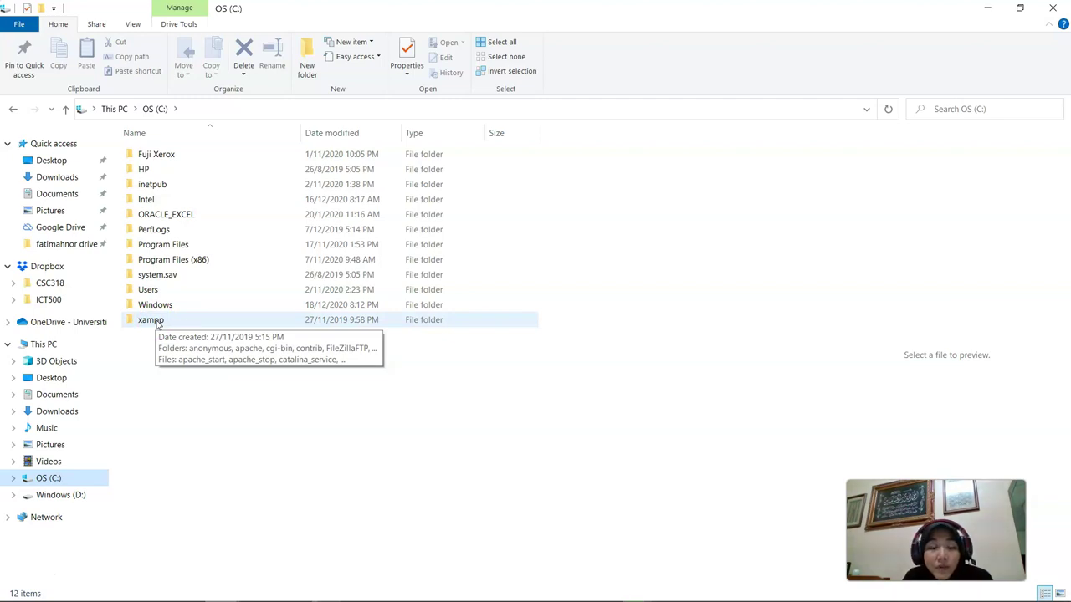
left_click(151, 320)
double_click(151, 321)
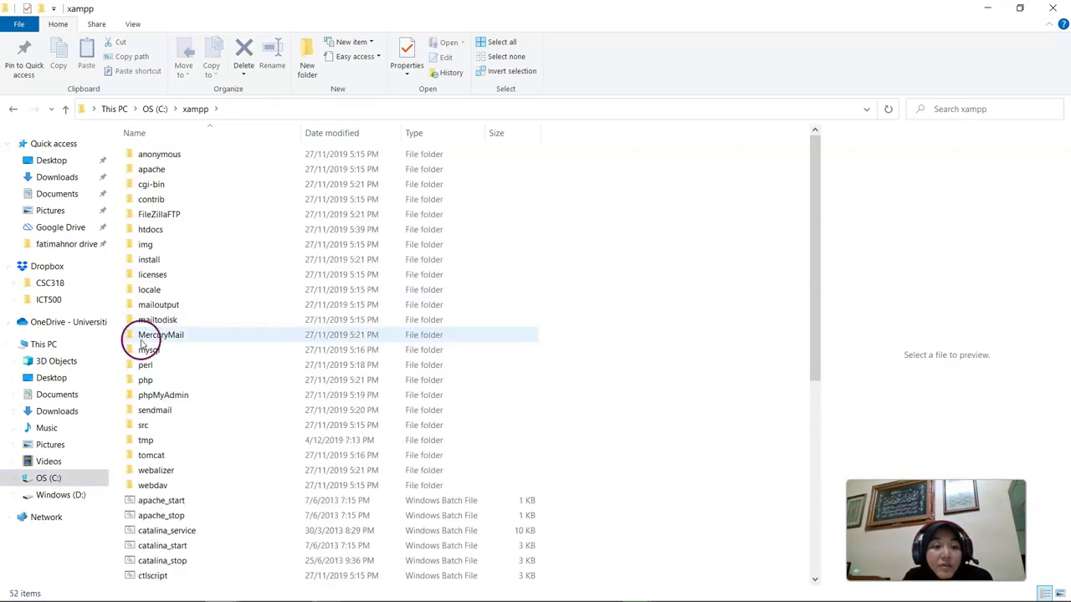
Look through the contents of the xampp installation folder and open its htdocs folder
scroll(229, 259, "down", 8)
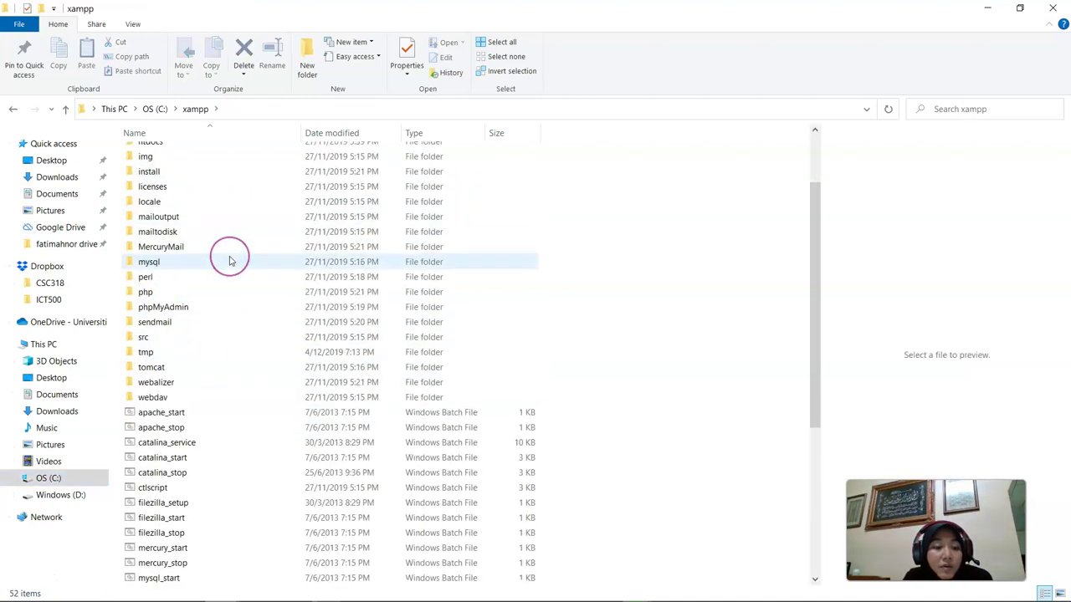
scroll(231, 261, "up", 8)
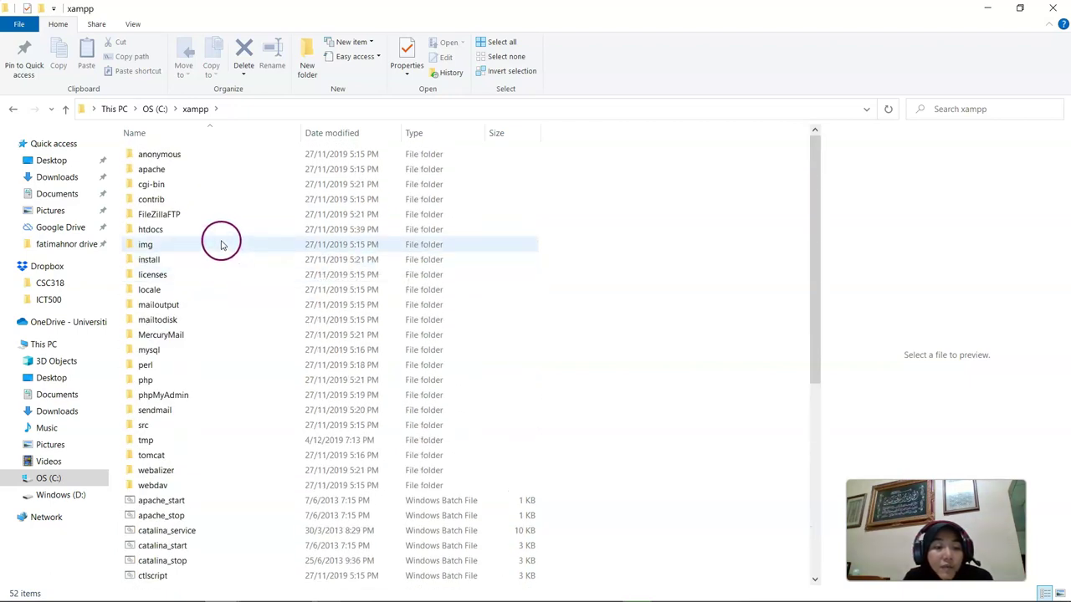
mouse_move(223, 231)
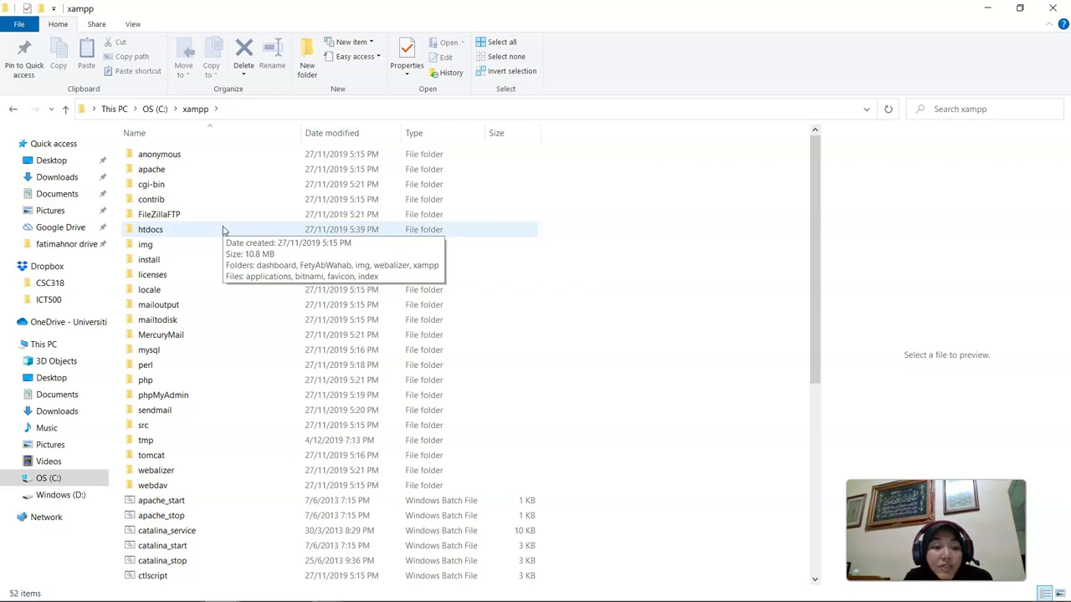
double_click(222, 228)
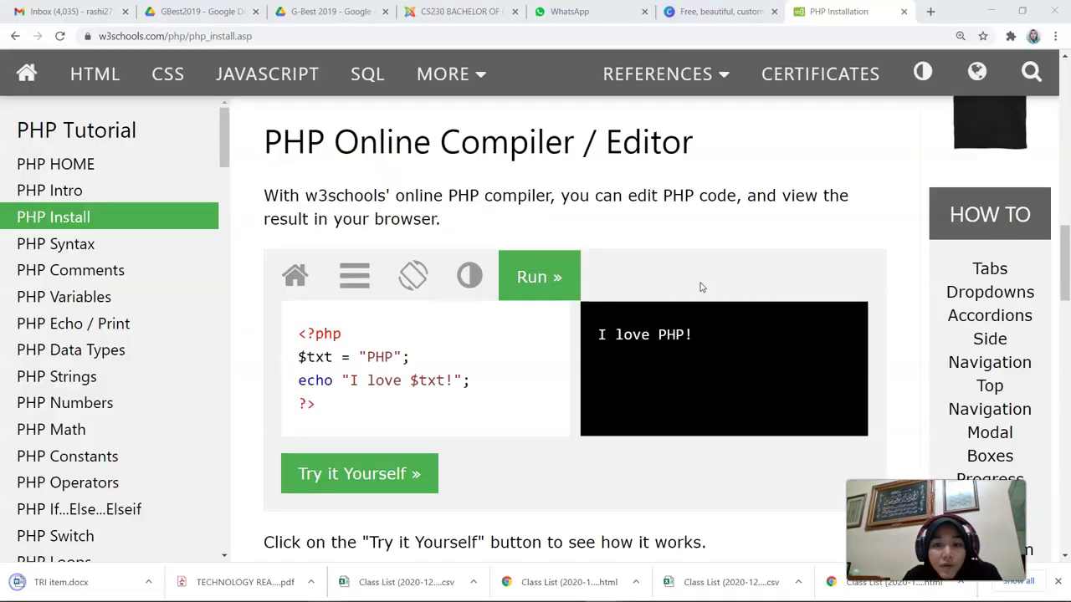
On the w3schools PHP Installation page, review the own-PC setup requirements and view the online PHP compiler example in the Tryit Editor, closing it when done
scroll(701, 287, "up", 2)
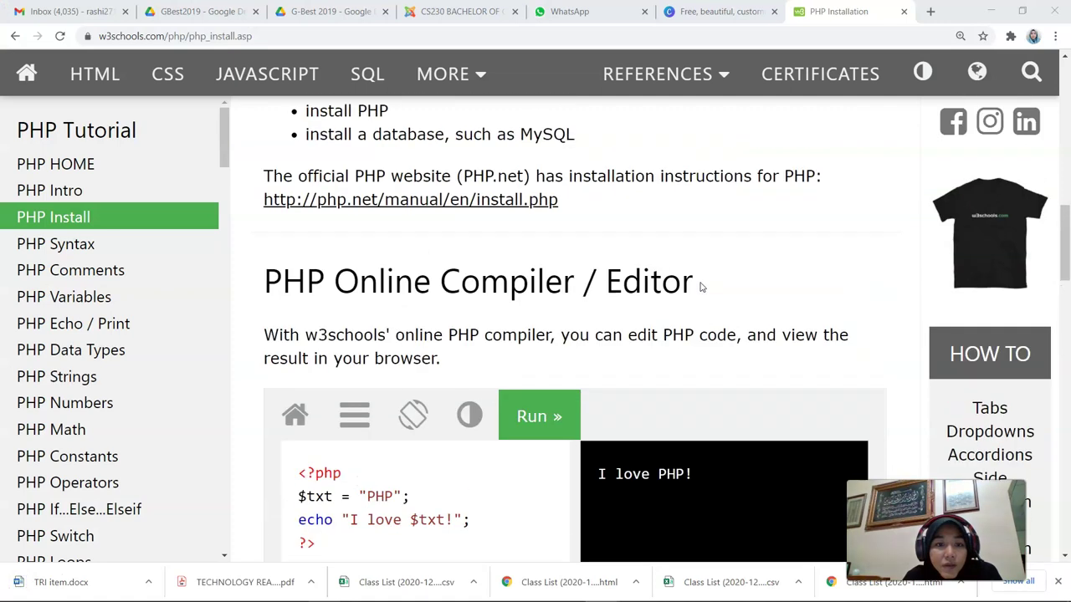
scroll(701, 287, "up", 3)
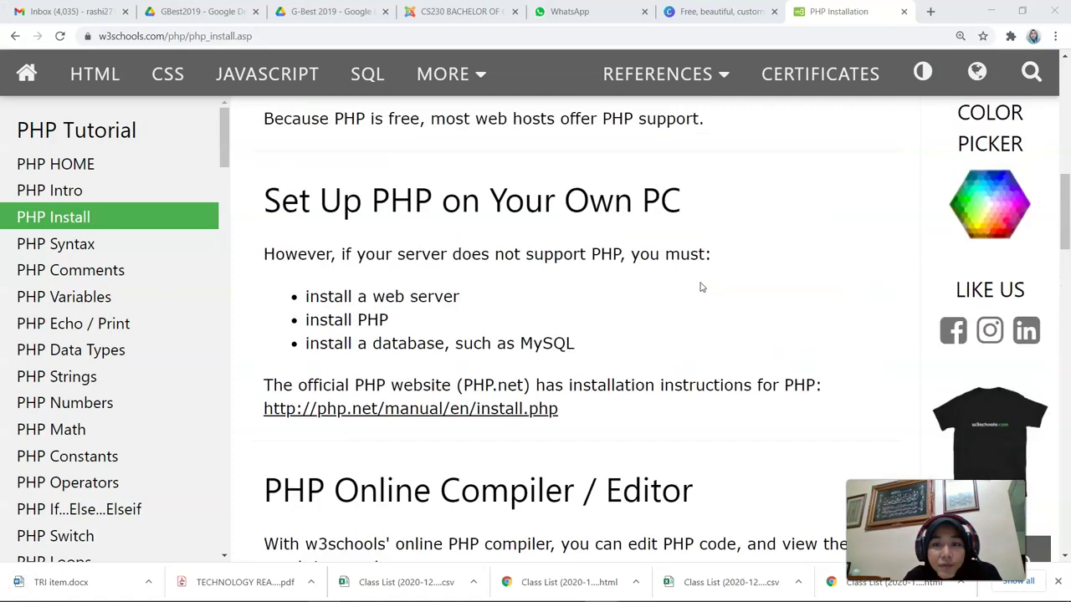
scroll(701, 287, "down", 1)
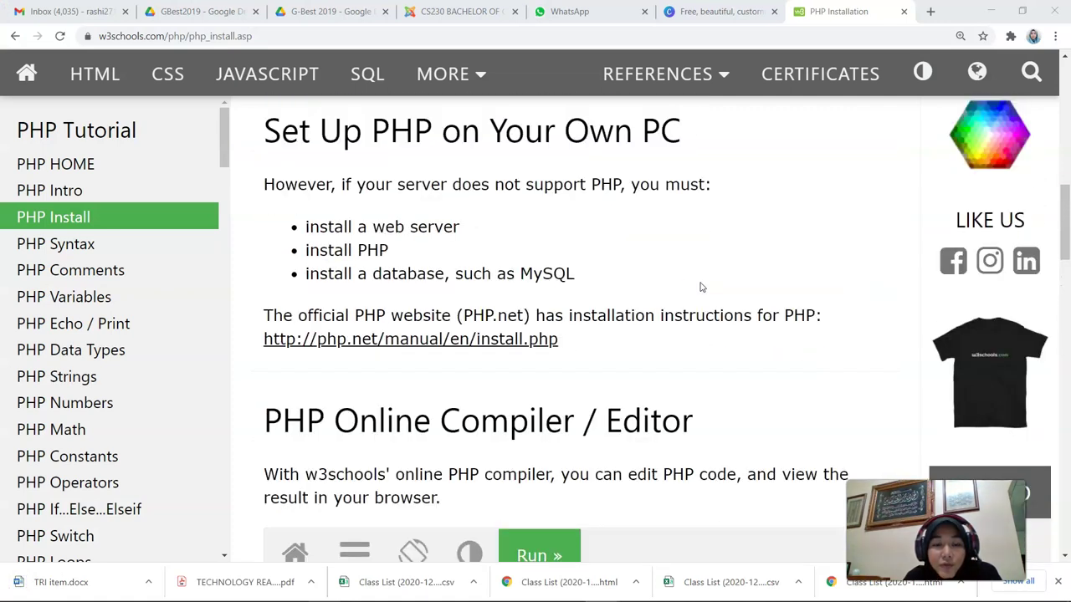
scroll(701, 287, "down", 3)
scroll(701, 287, "down", 1)
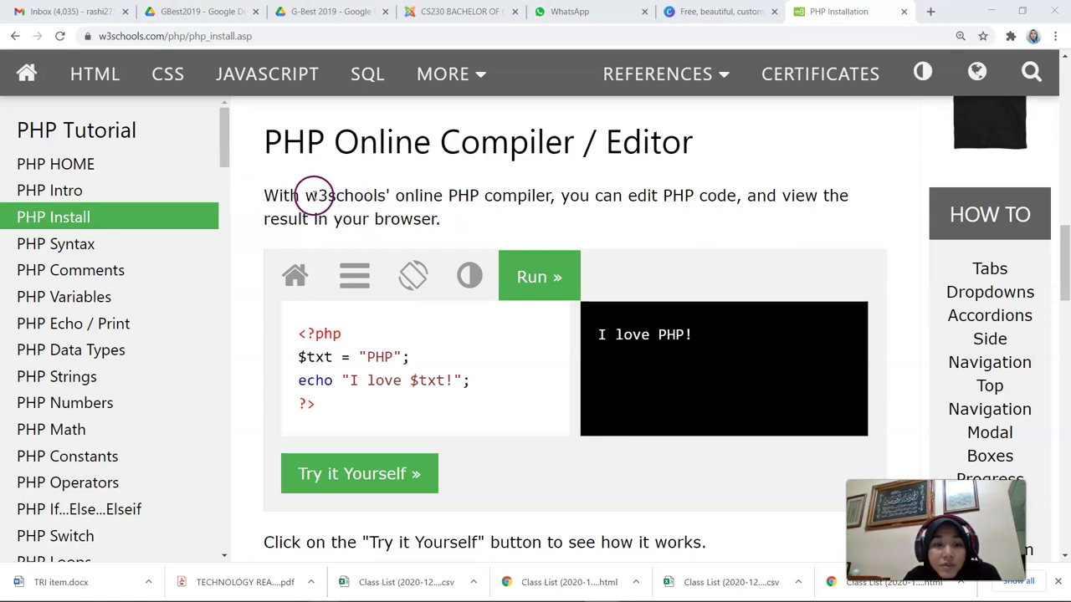
double_click(284, 195)
left_click_drag(305, 195, 552, 207)
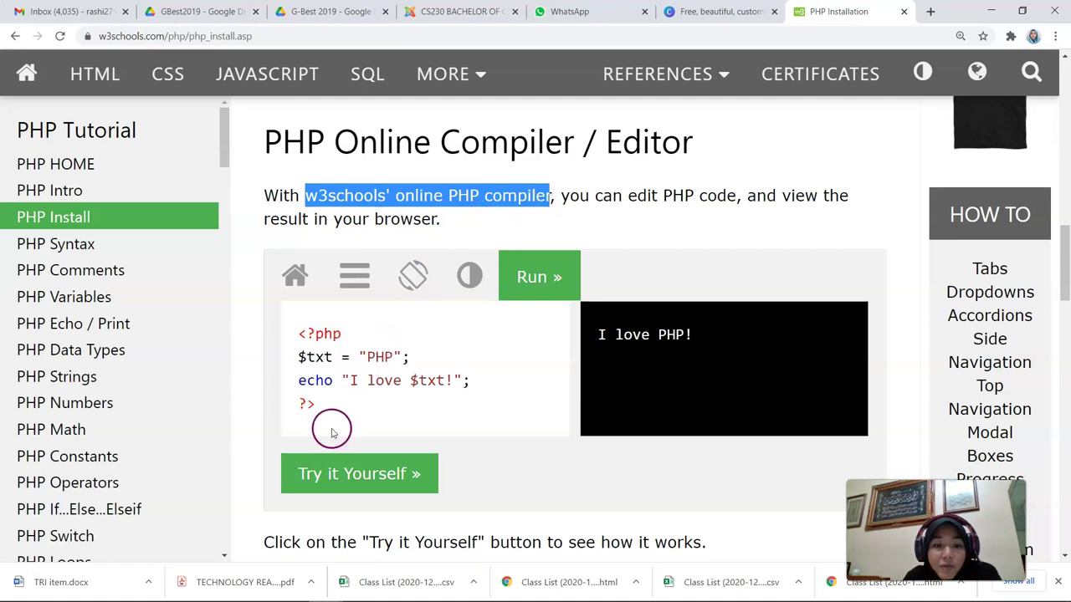
left_click(335, 474)
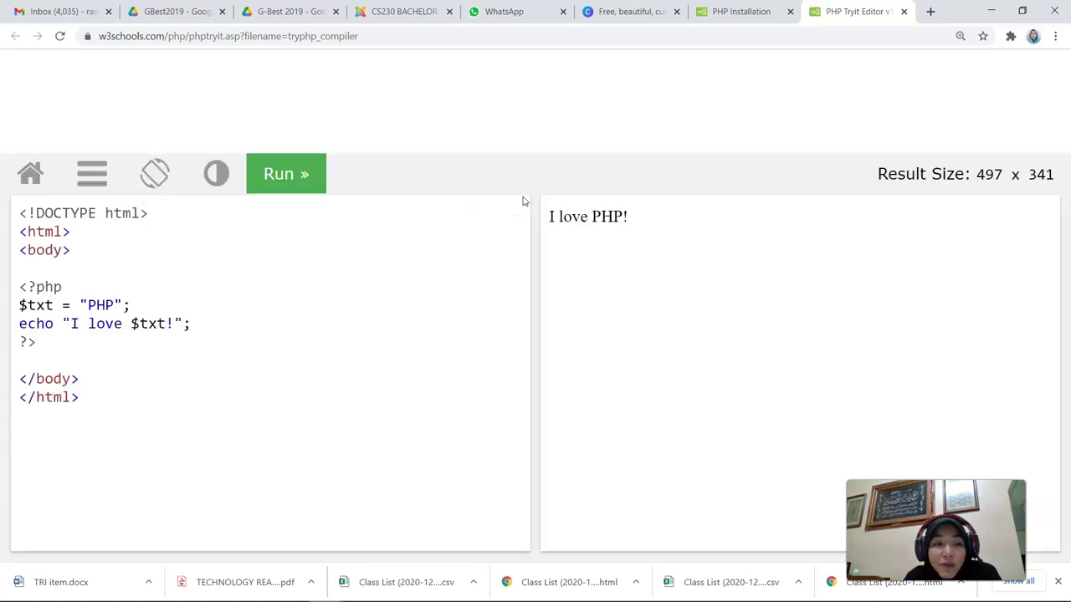
left_click(102, 277)
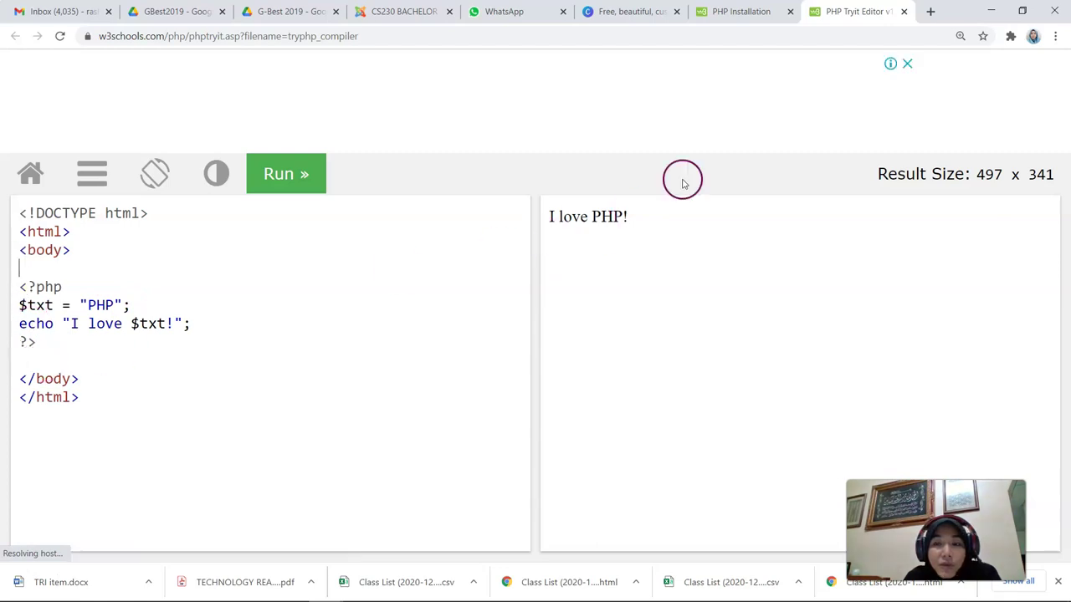
left_click(901, 12)
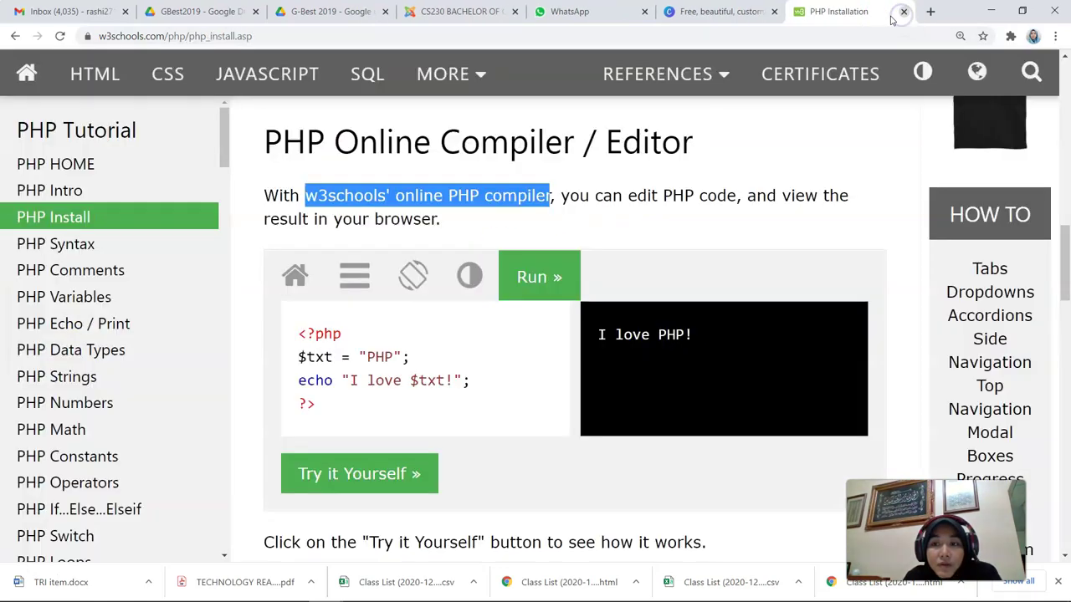
Go to the next w3schools lesson, PHP Syntax, and view its Basic PHP Syntax section
scroll(535, 431, "down", 4)
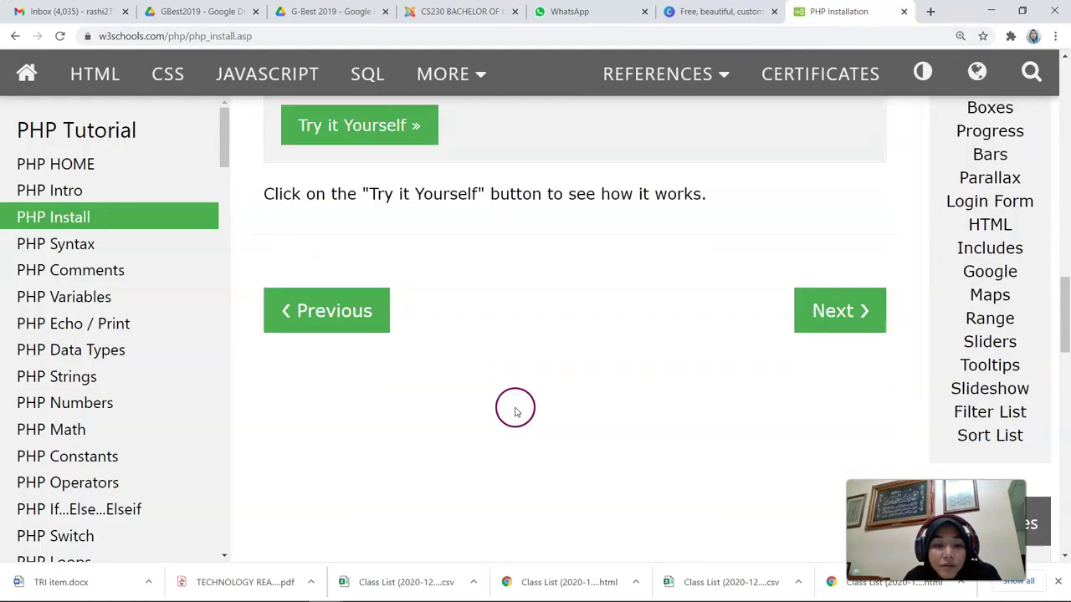
left_click(876, 298)
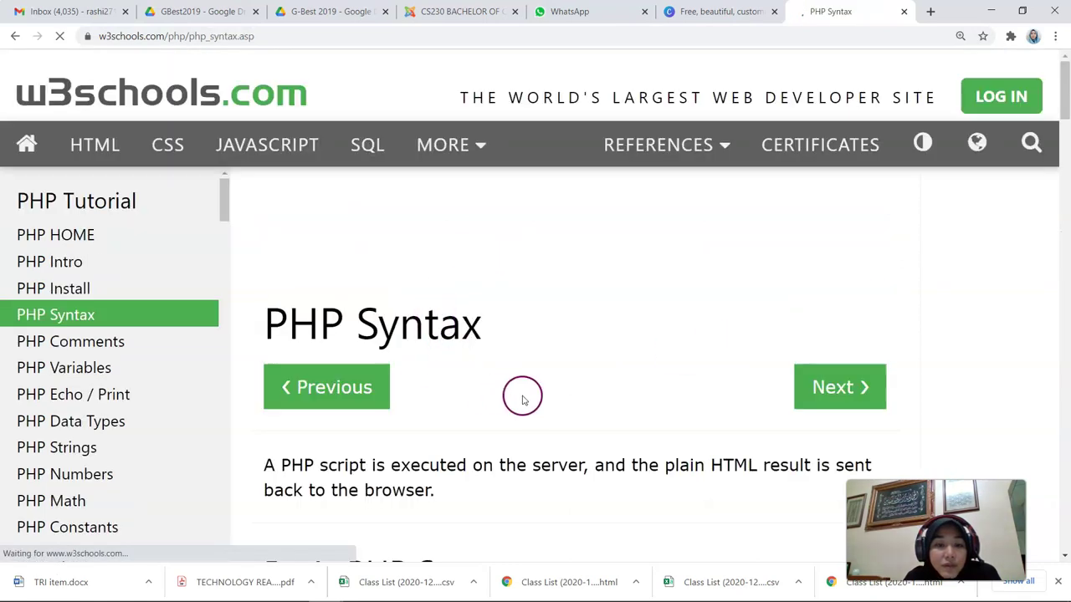
scroll(522, 394, "down", 2)
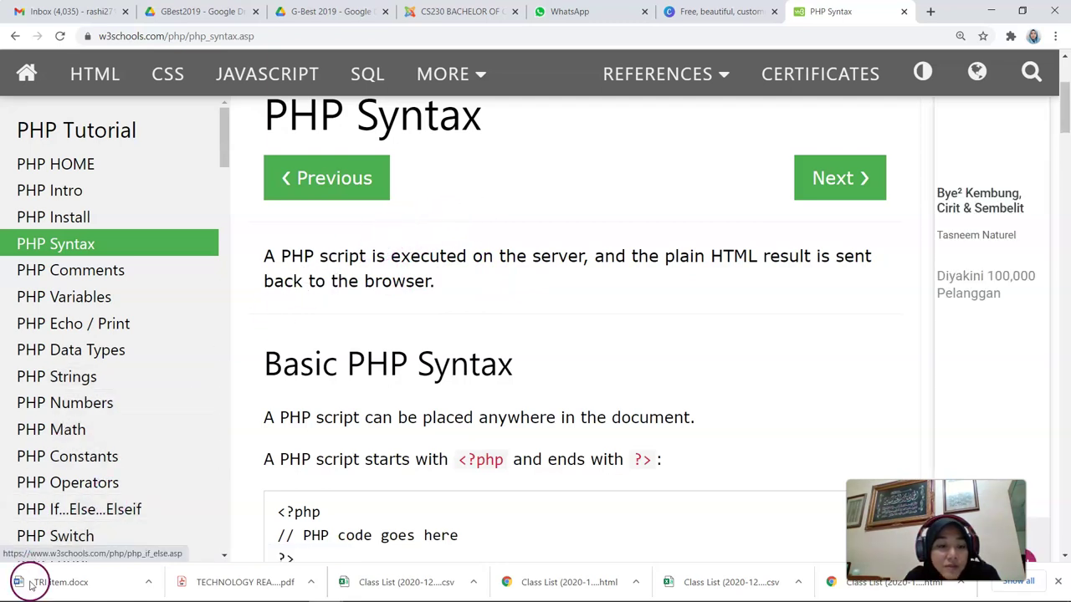
Switch back to File Explorer and reopen the xampp folder from the root of the C: drive
key("alt+Tab")
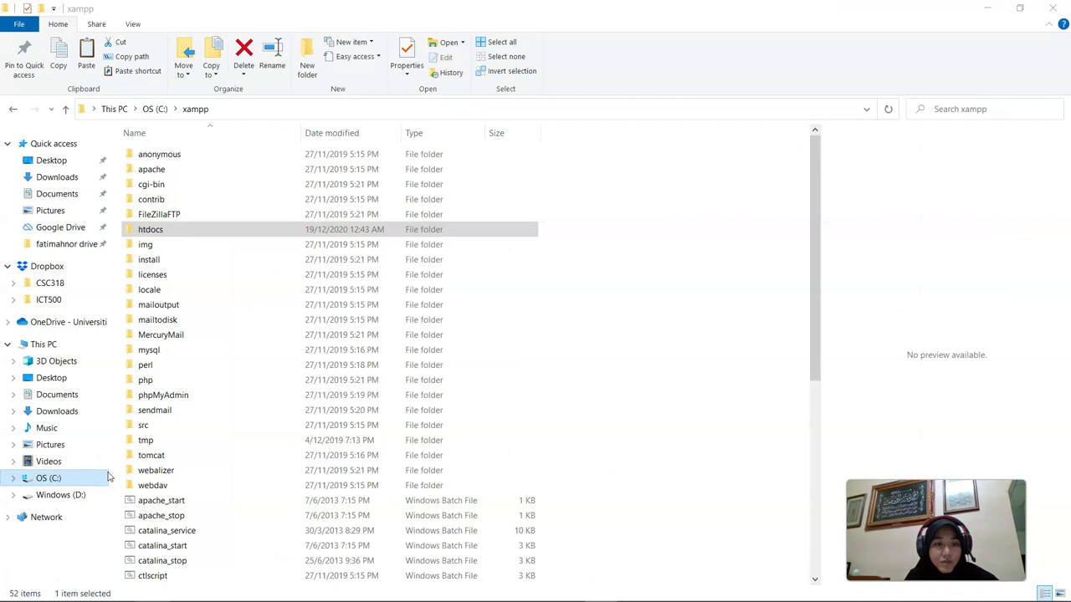
left_click(153, 109)
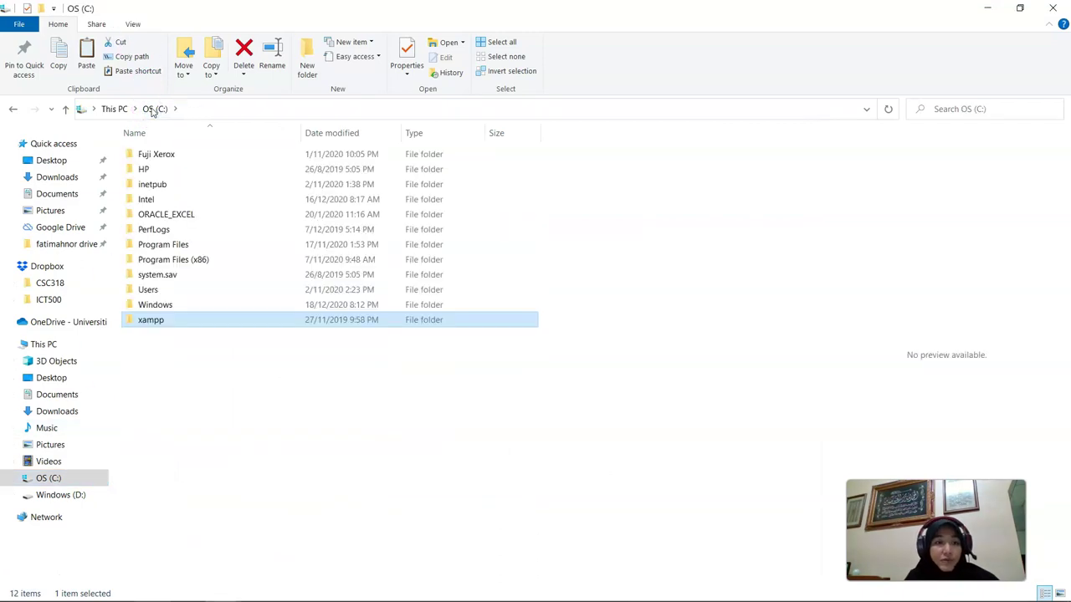
double_click(155, 322)
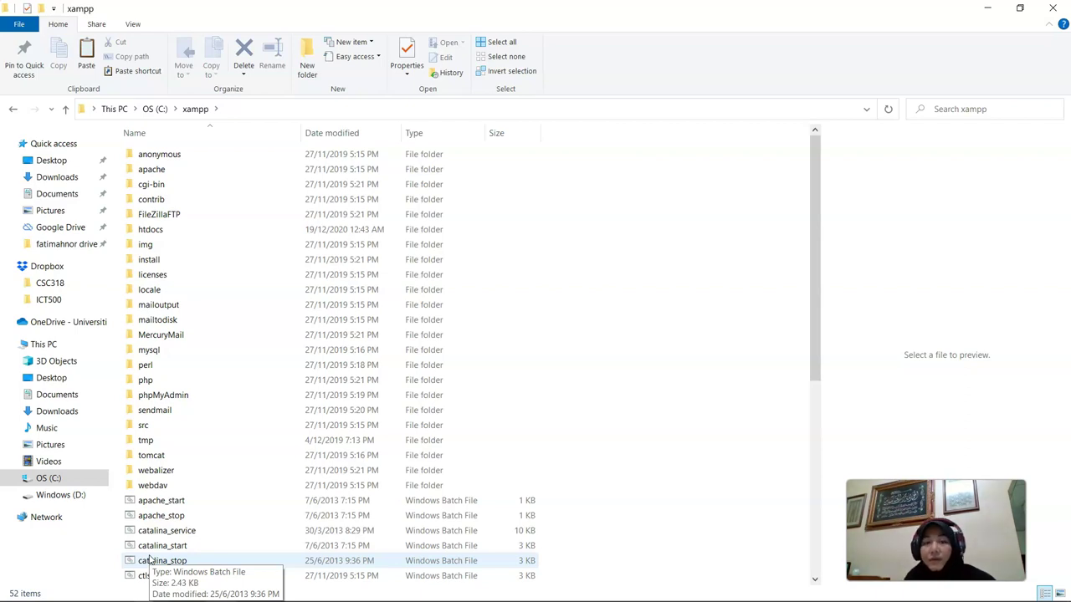
Search Windows for "xam" and run the XAMPP Control Panel as administrator
mouse_move(20, 592)
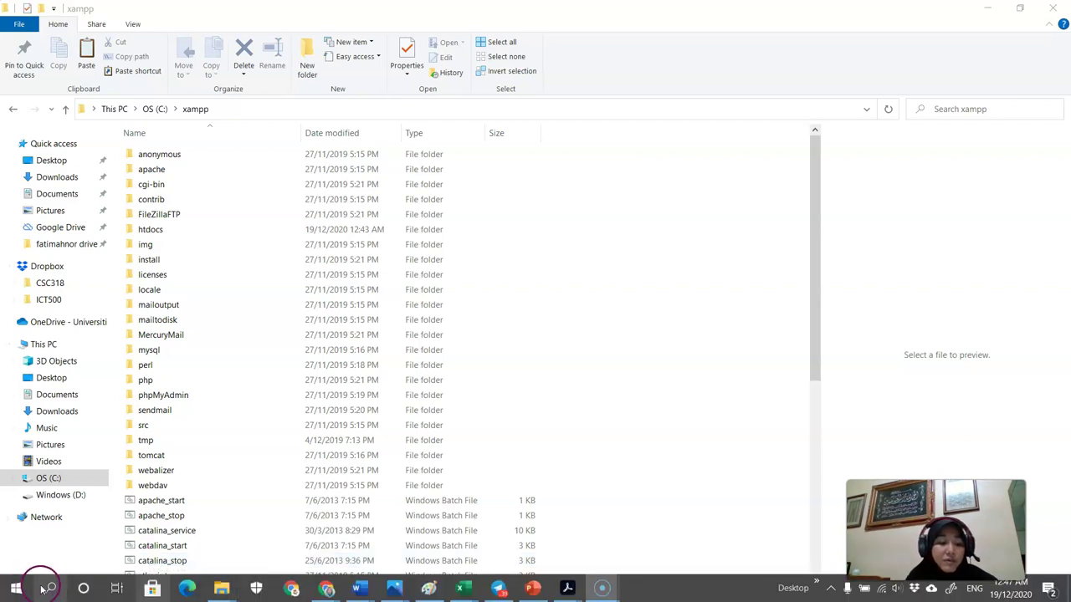
left_click(50, 589)
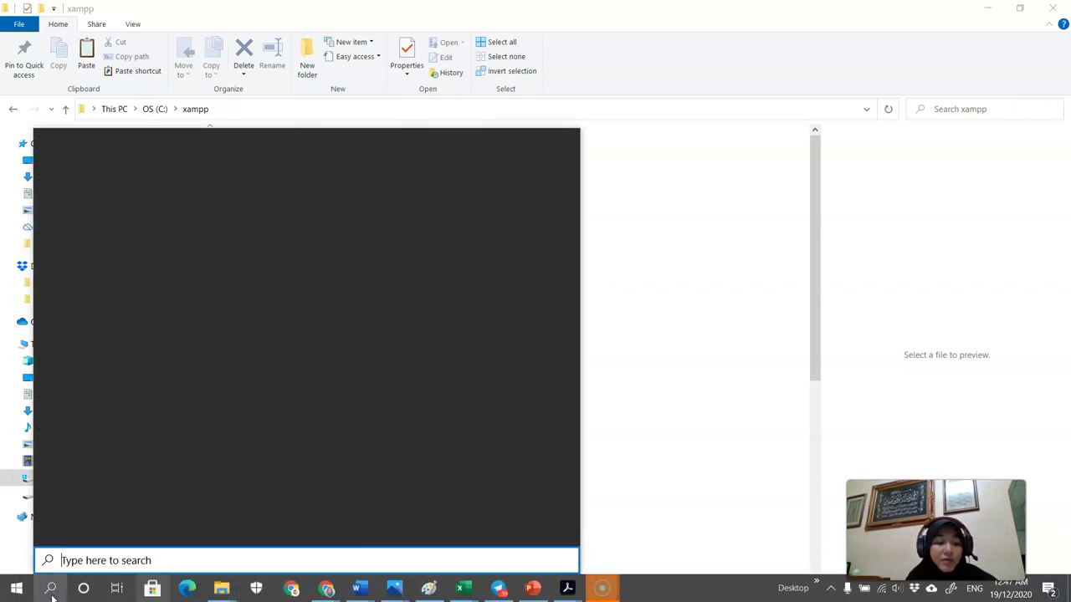
type("xam")
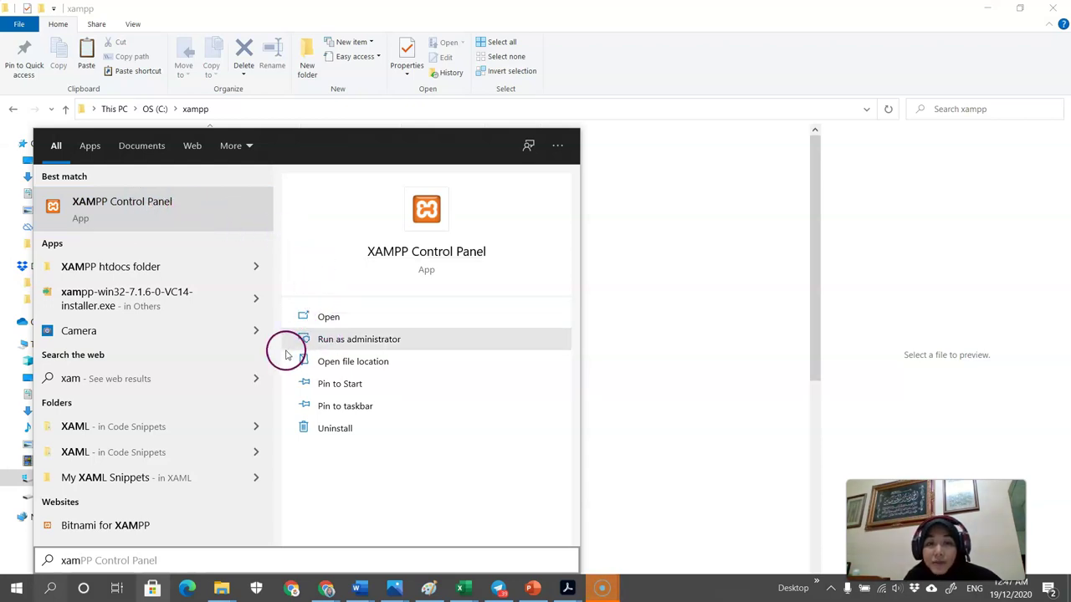
left_click(390, 341)
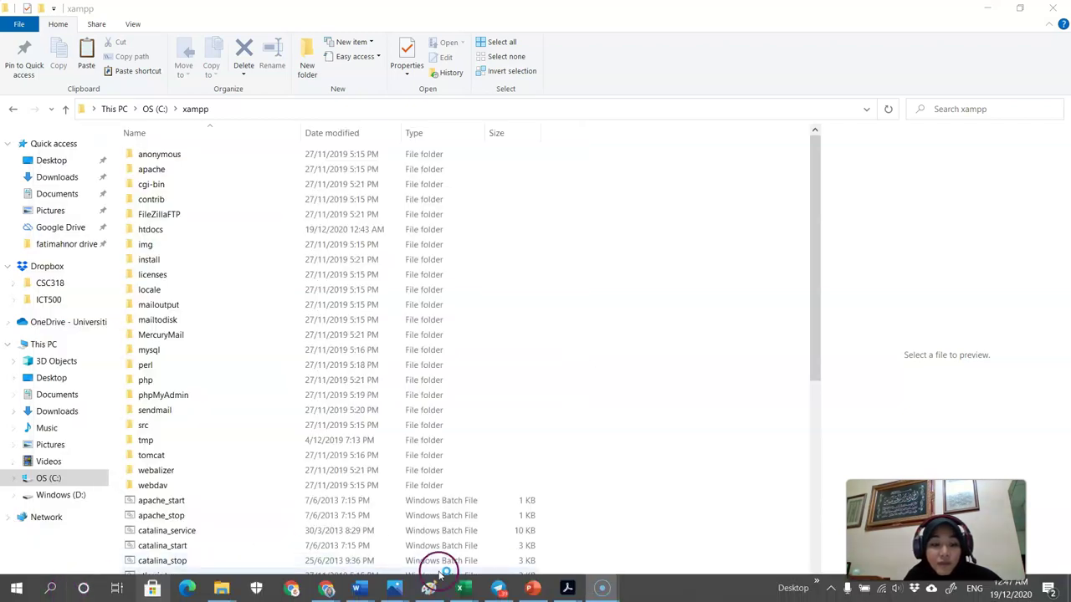
mouse_move(601, 588)
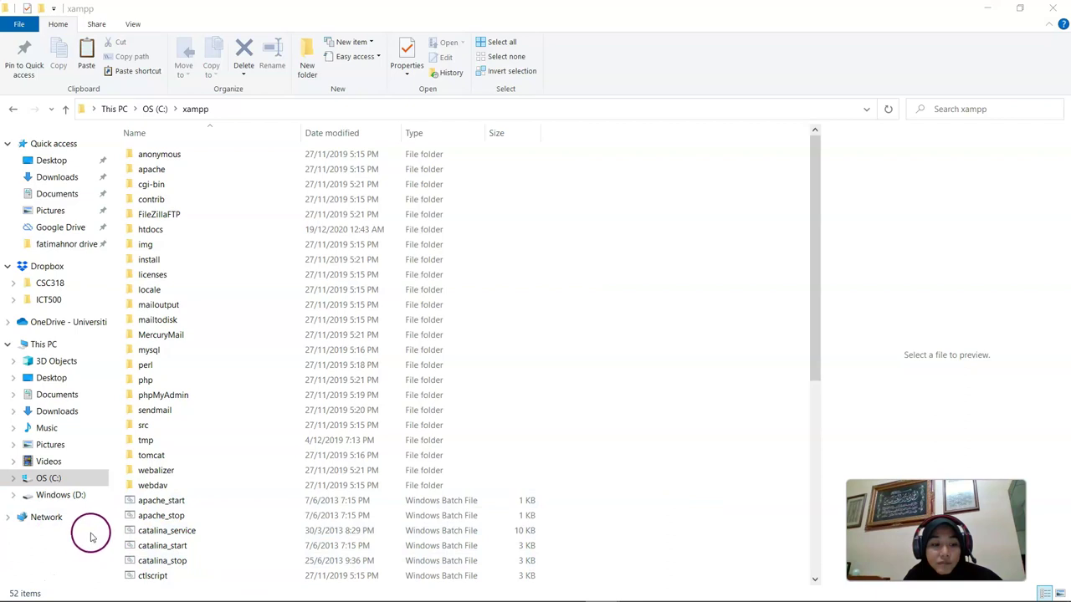
mouse_move(297, 592)
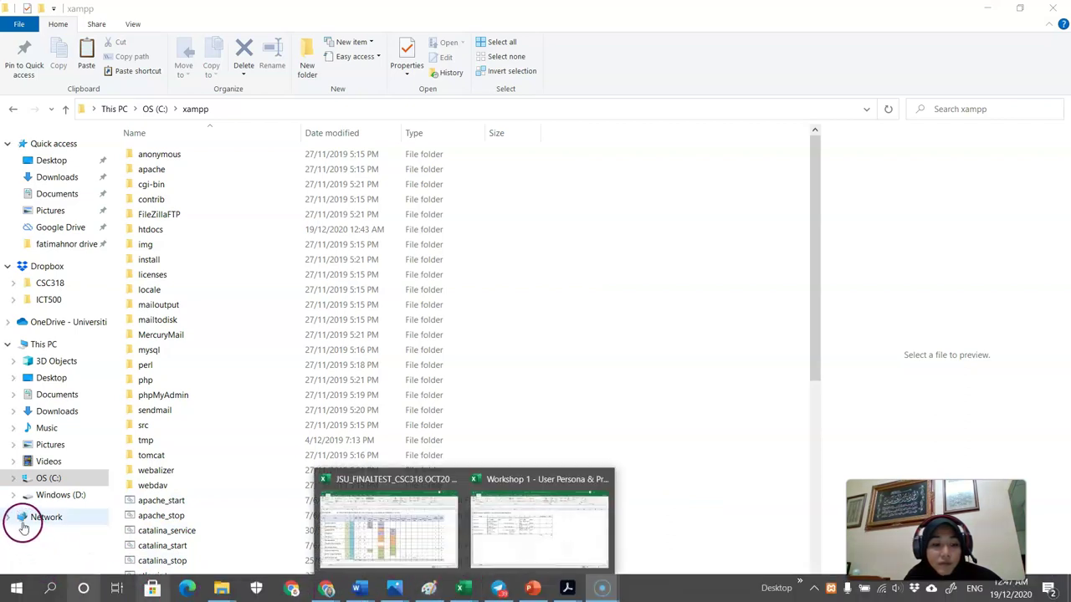
mouse_move(23, 595)
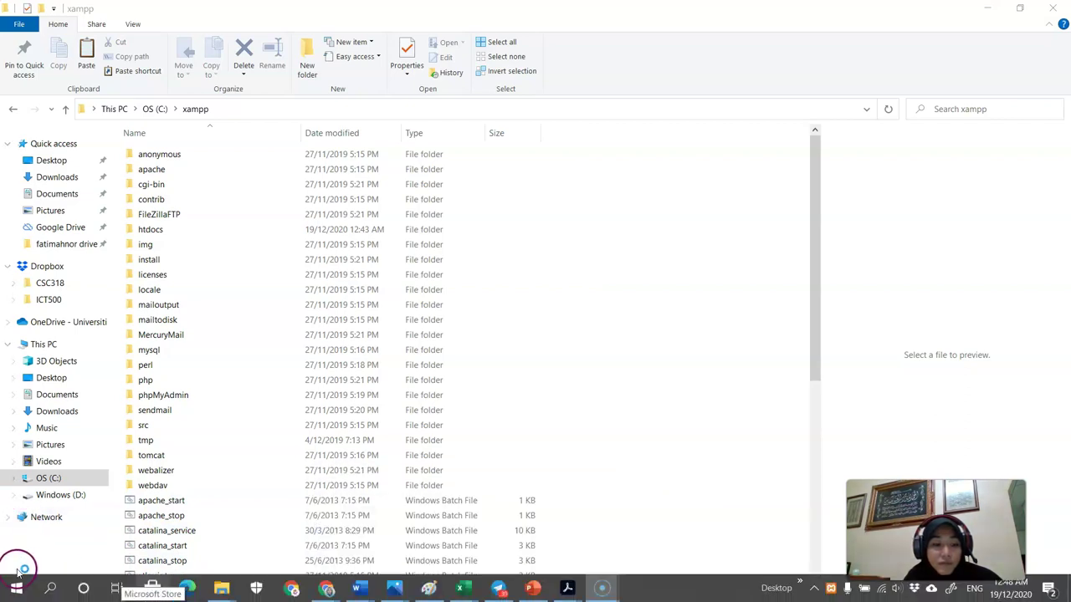
Start the Apache and MySQL modules in the XAMPP Control Panel
left_click_drag(494, 78, 456, 82)
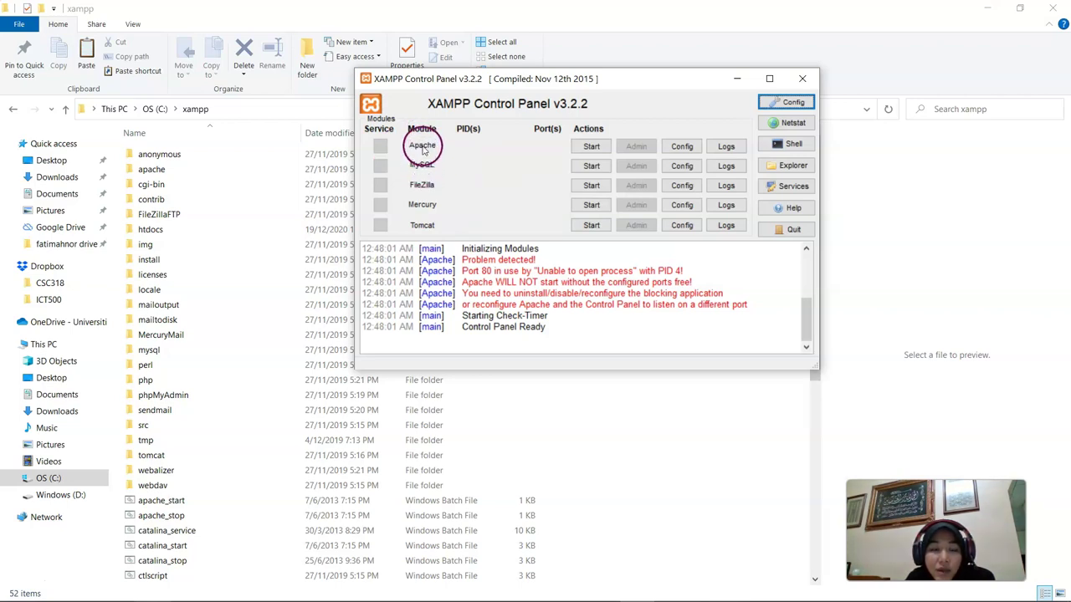
left_click(591, 147)
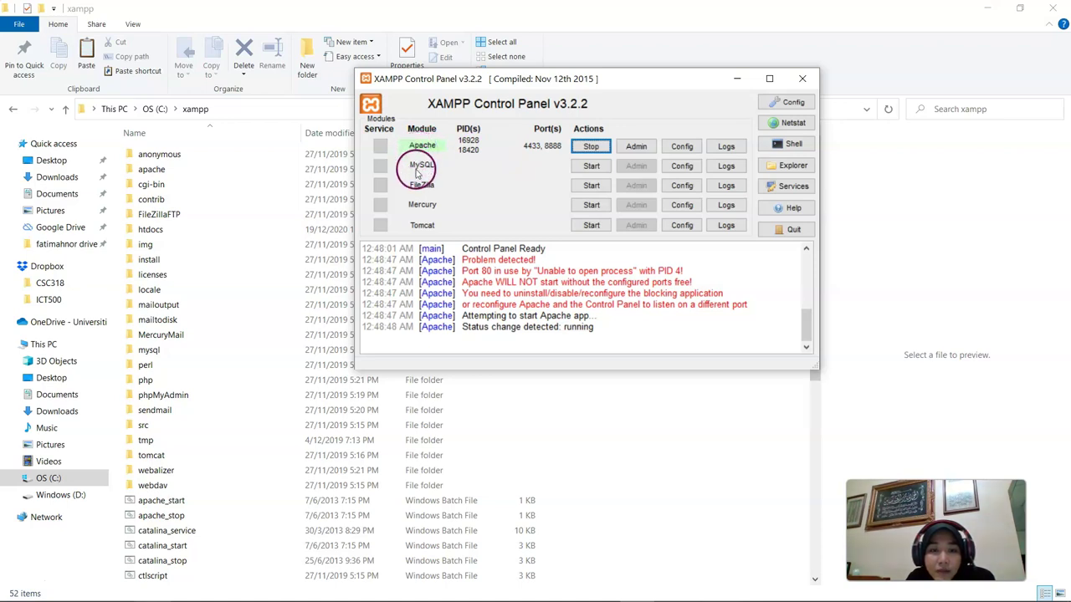
left_click(592, 166)
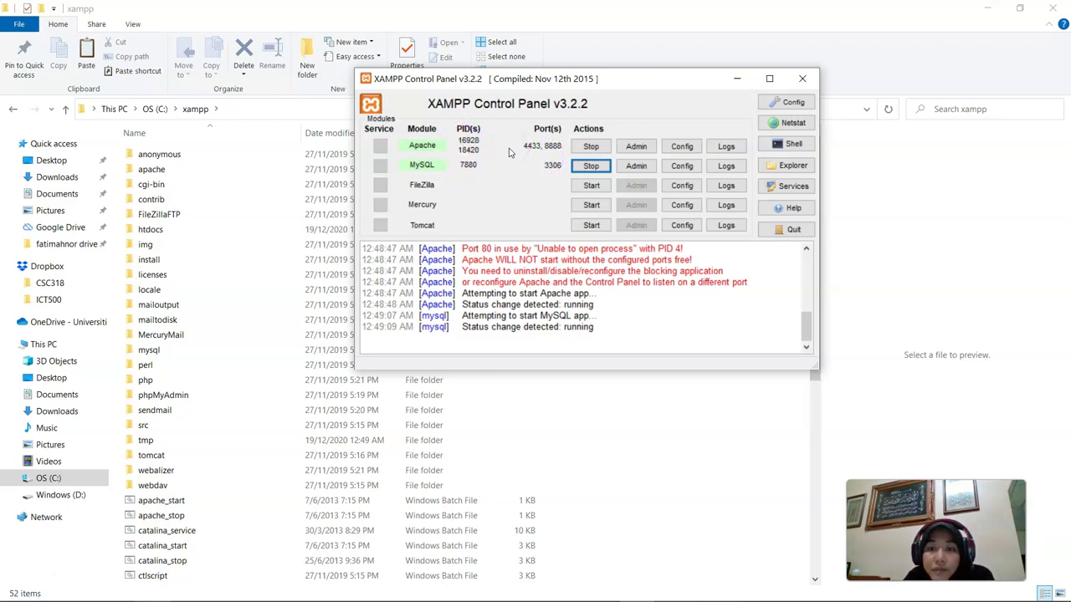
Open Apache's admin page in the browser, then return to the XAMPP Control Panel to check Apache's port numbers
left_click(646, 148)
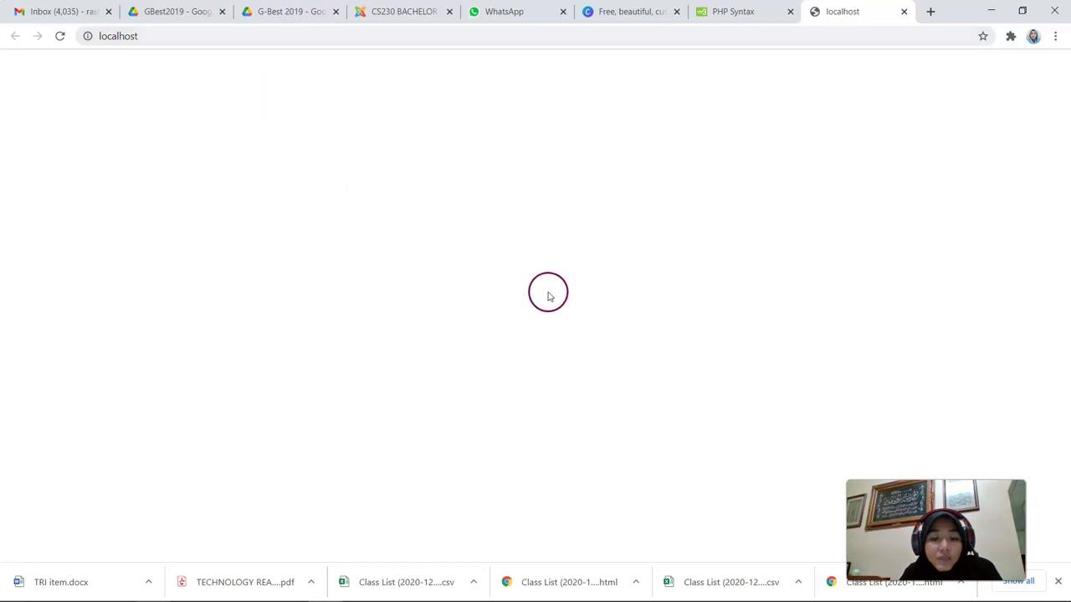
left_click(1058, 584)
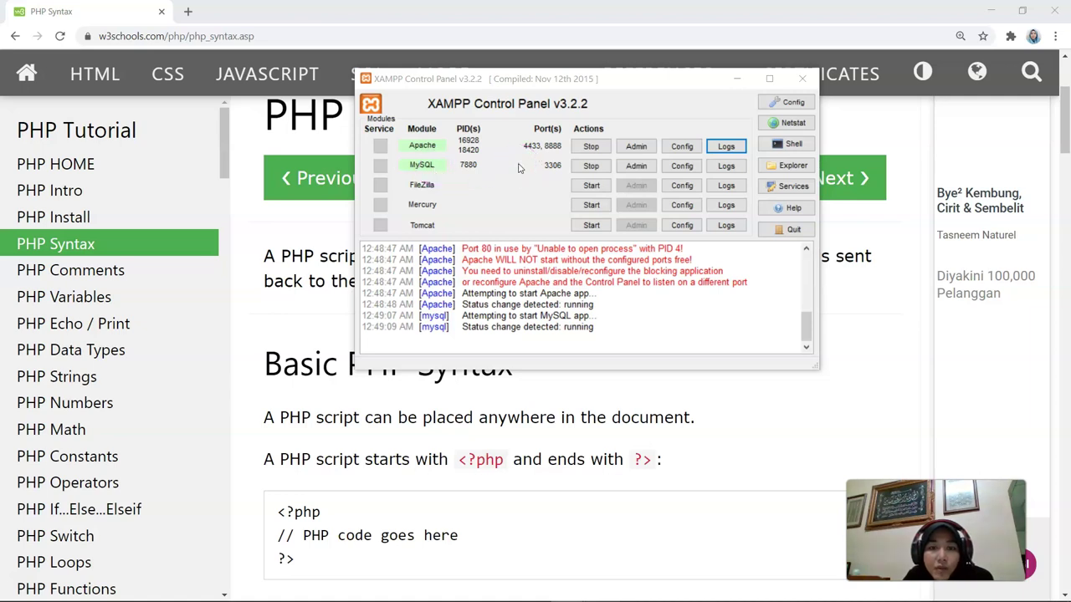
left_click(636, 147)
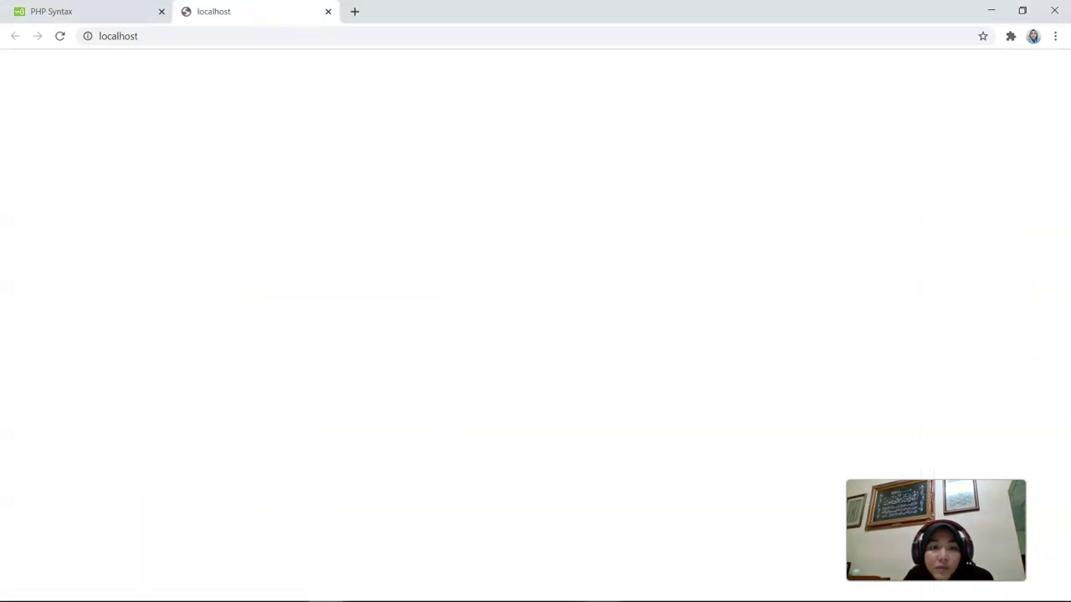
left_click(603, 589)
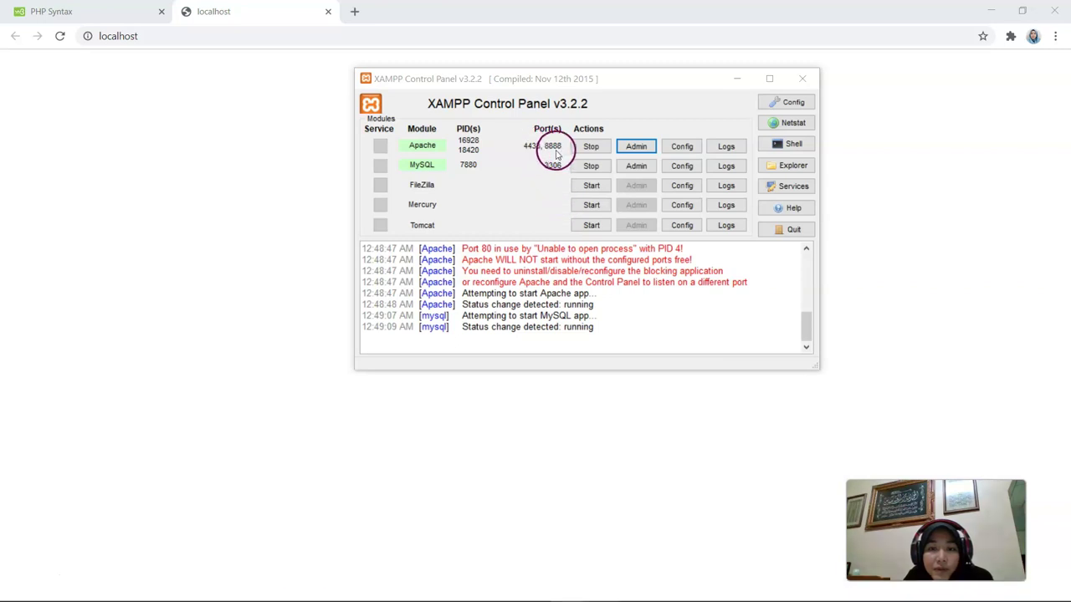
Add port 8888 to the localhost address in the browser and load the XAMPP dashboard
left_click(262, 41)
left_click(264, 41)
type(":")
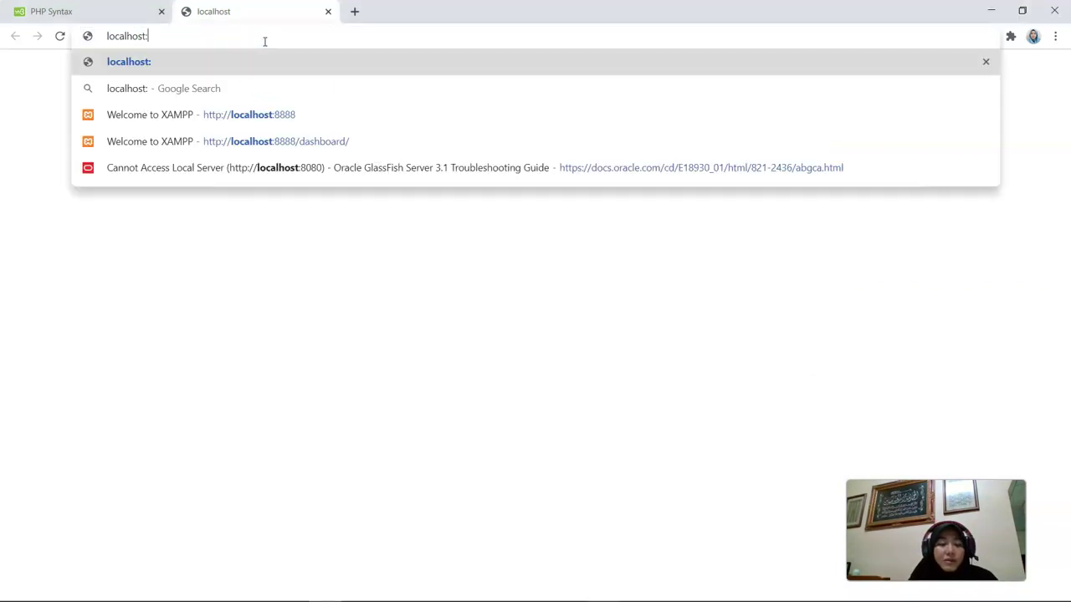
type("8888")
key("Return")
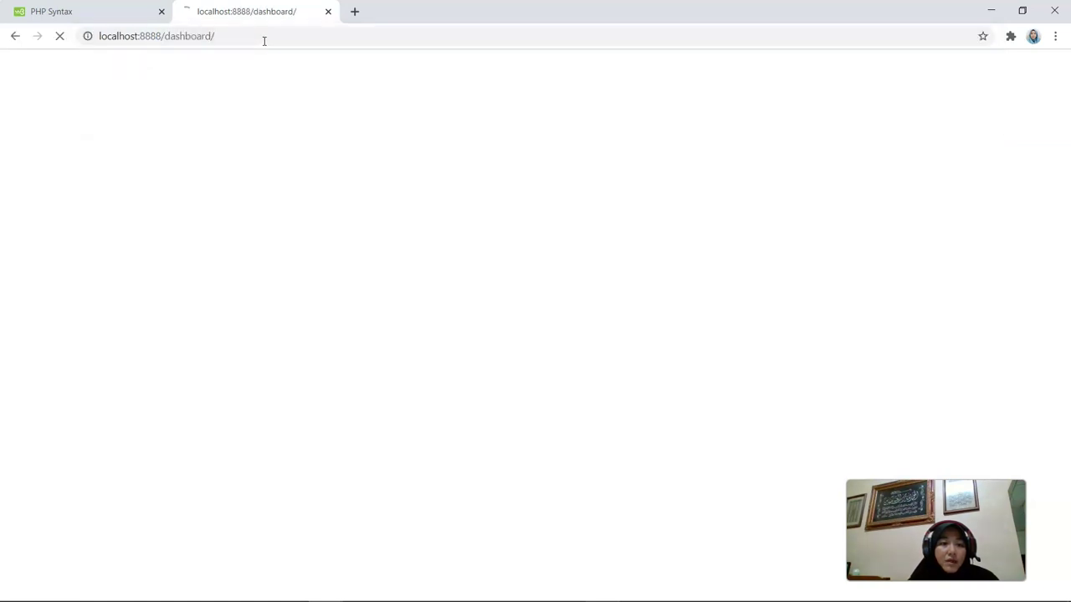
left_click(265, 38)
double_click(270, 36)
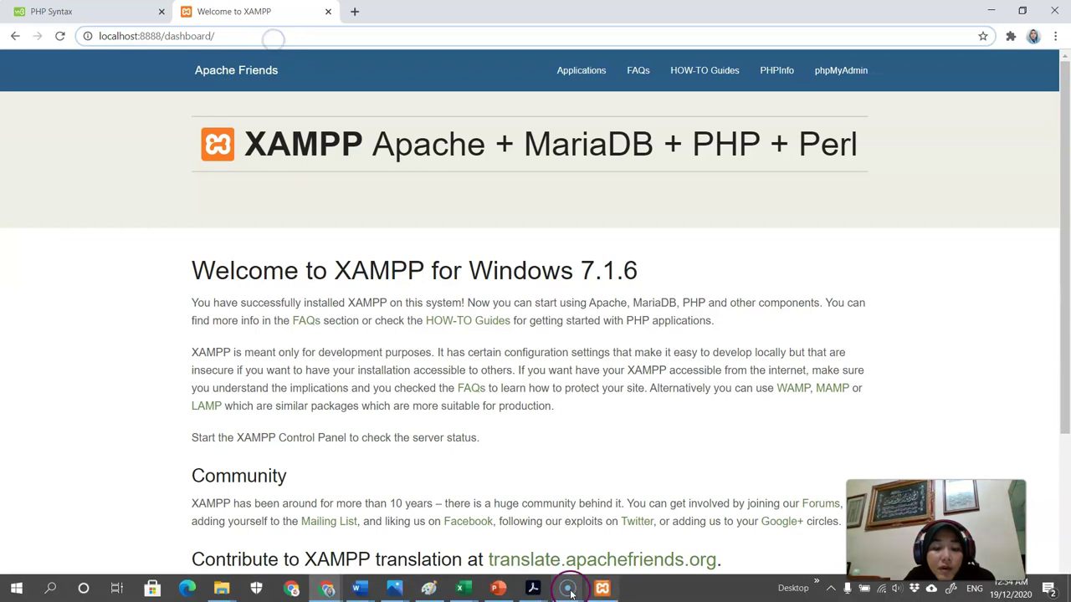
Review Apache's Admin action in the XAMPP Control Panel and compare it with the dashboard address in the browser
left_click(602, 588)
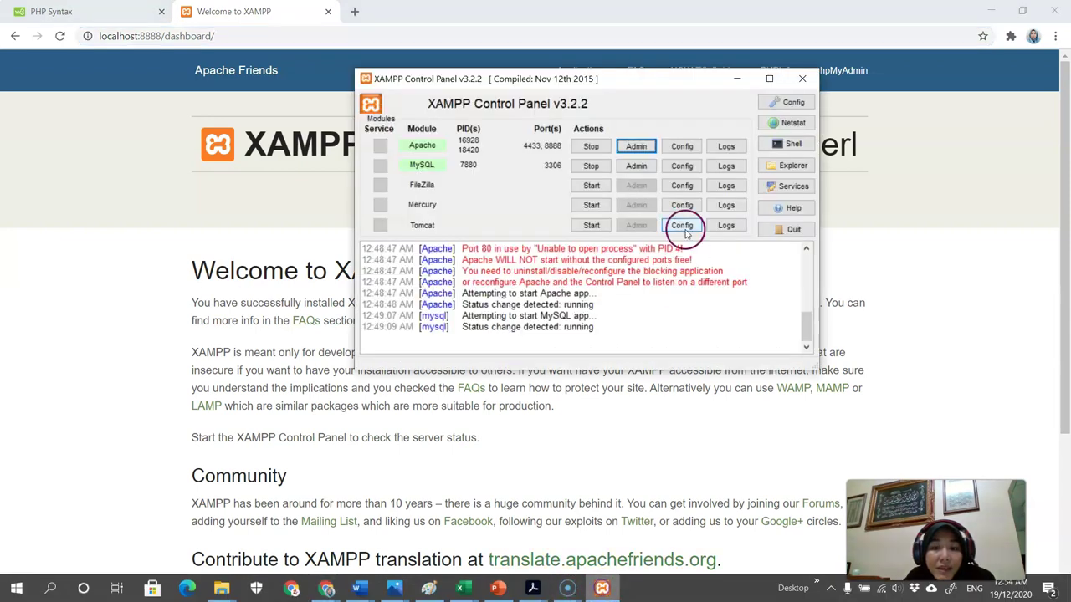
left_click(637, 147)
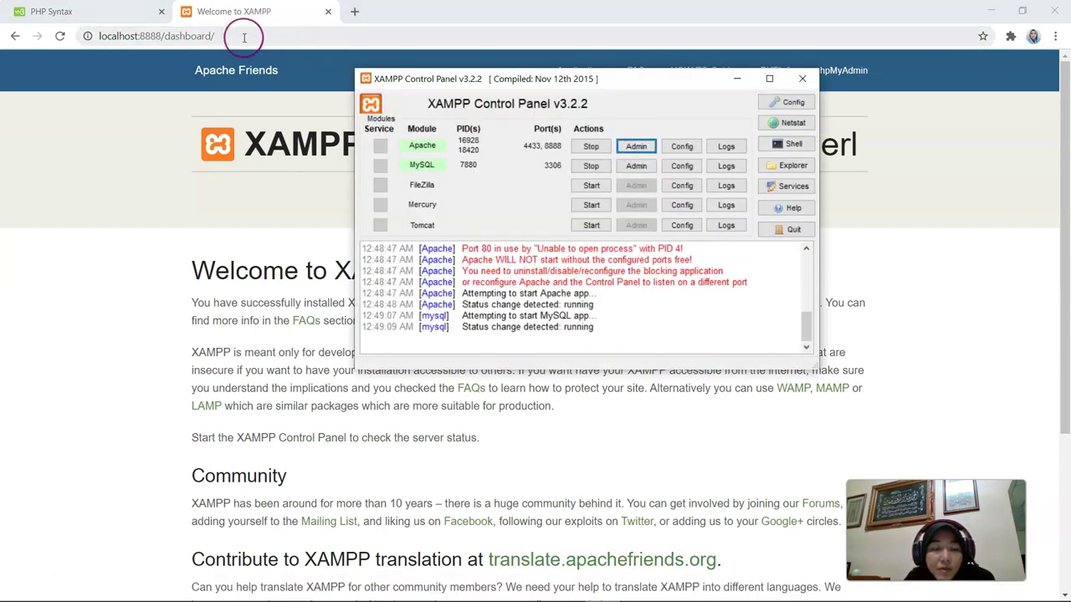
left_click(244, 36)
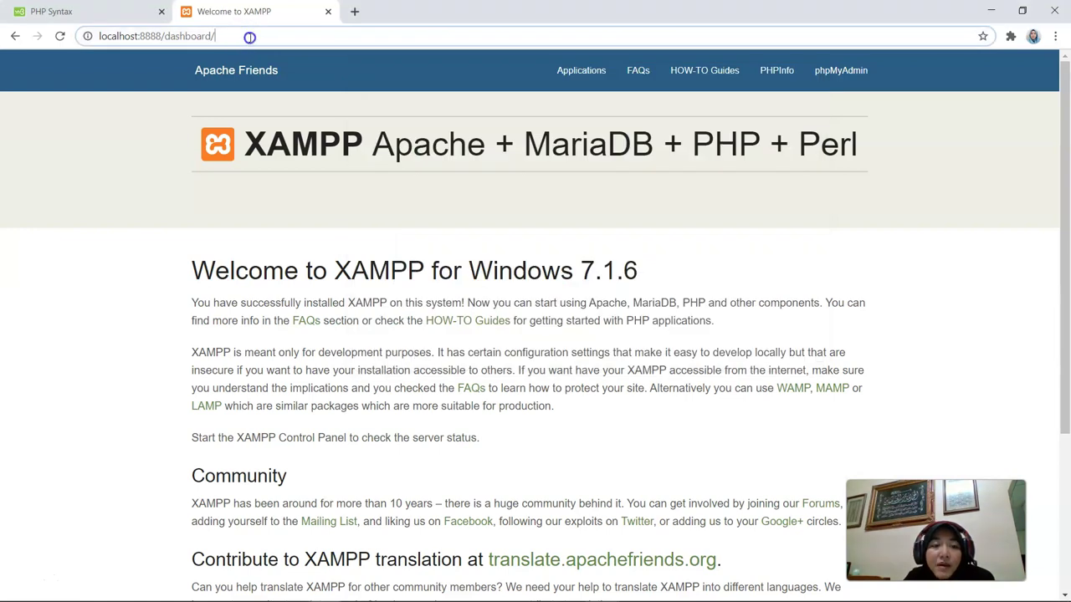
Look over the XAMPP welcome page, then open phpMyAdmin and view its list of databases
scroll(454, 246, "down", 3)
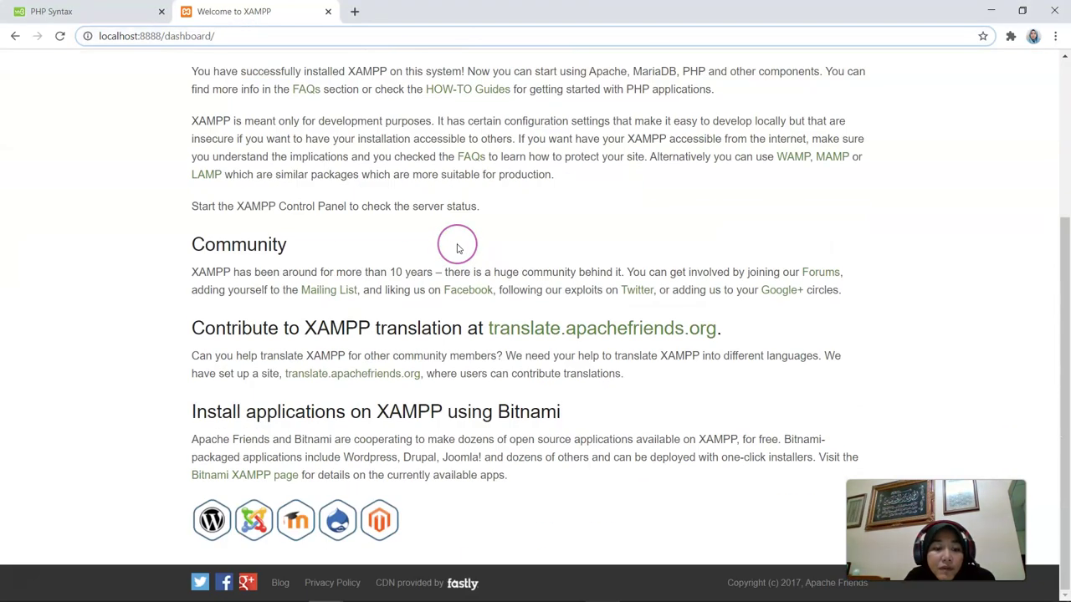
scroll(458, 249, "up", 3)
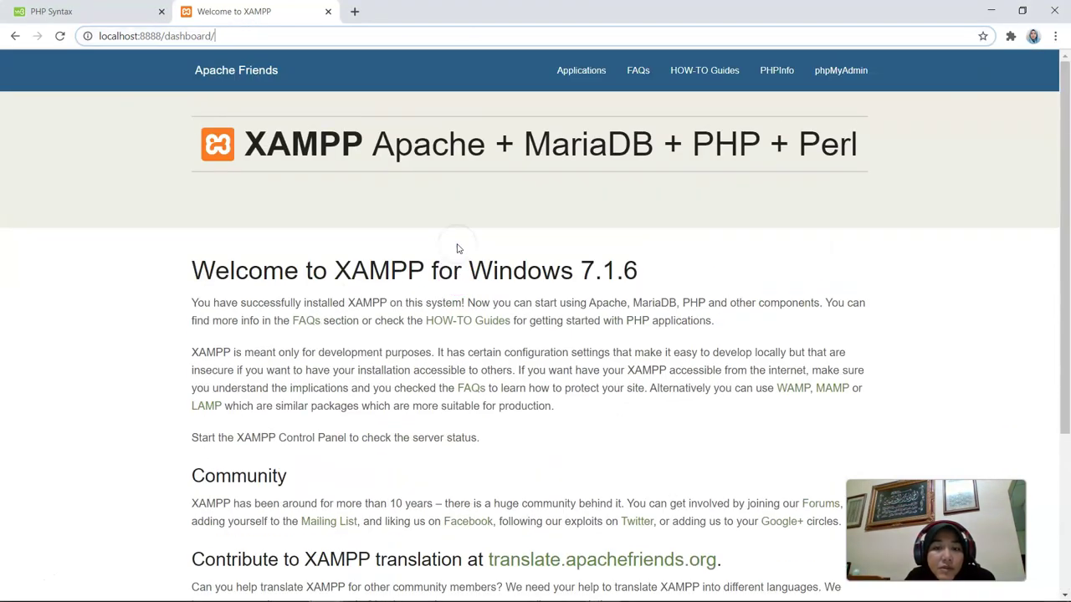
left_click(838, 75)
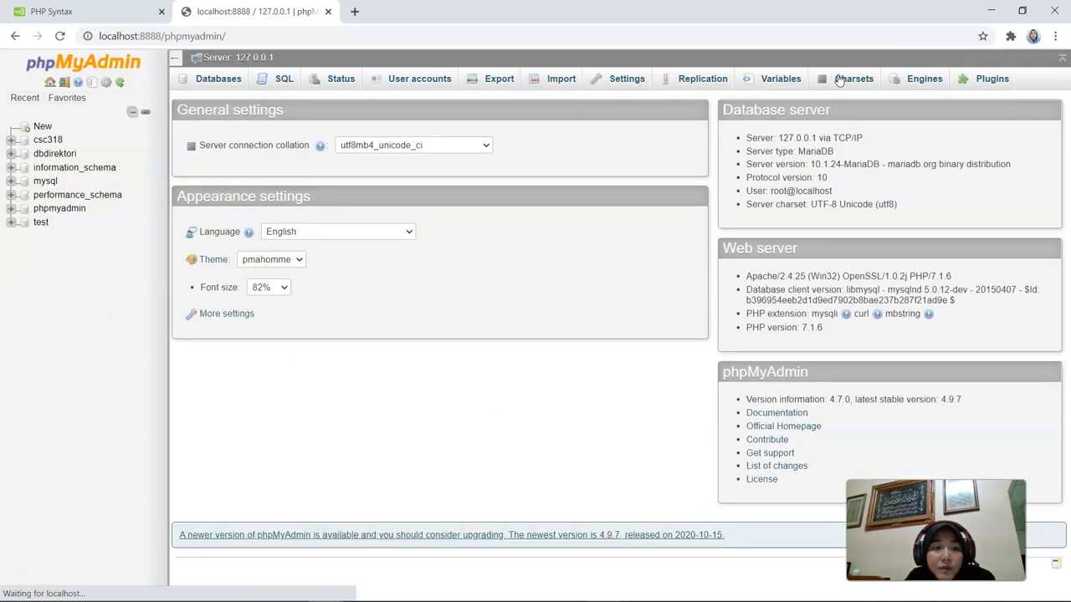
left_click(37, 140)
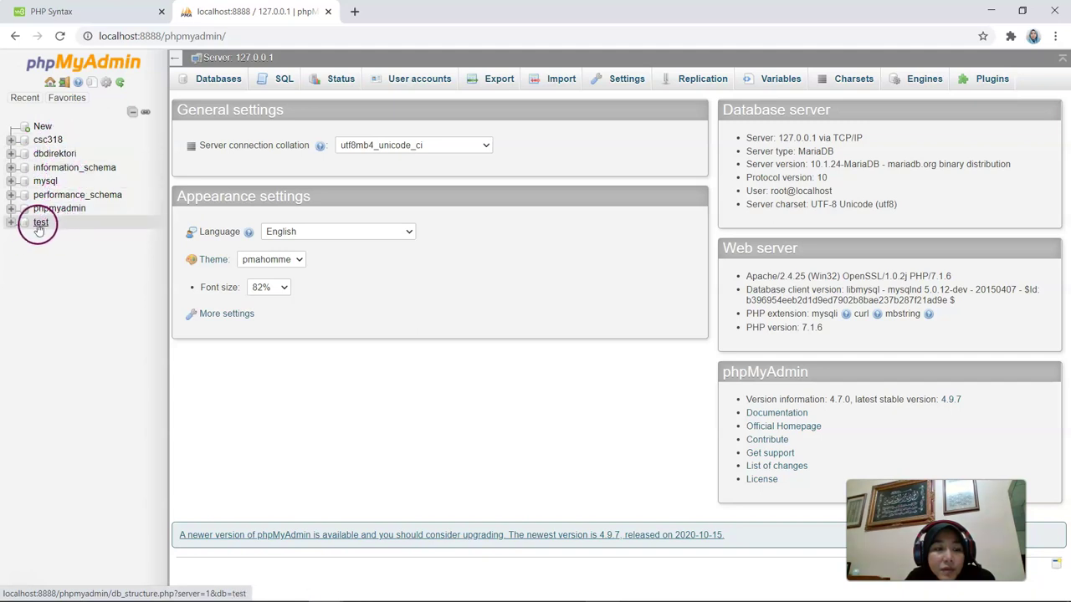
Switch to the xampp folder window in File Explorer and open the phpMyAdmin folder
mouse_move(276, 597)
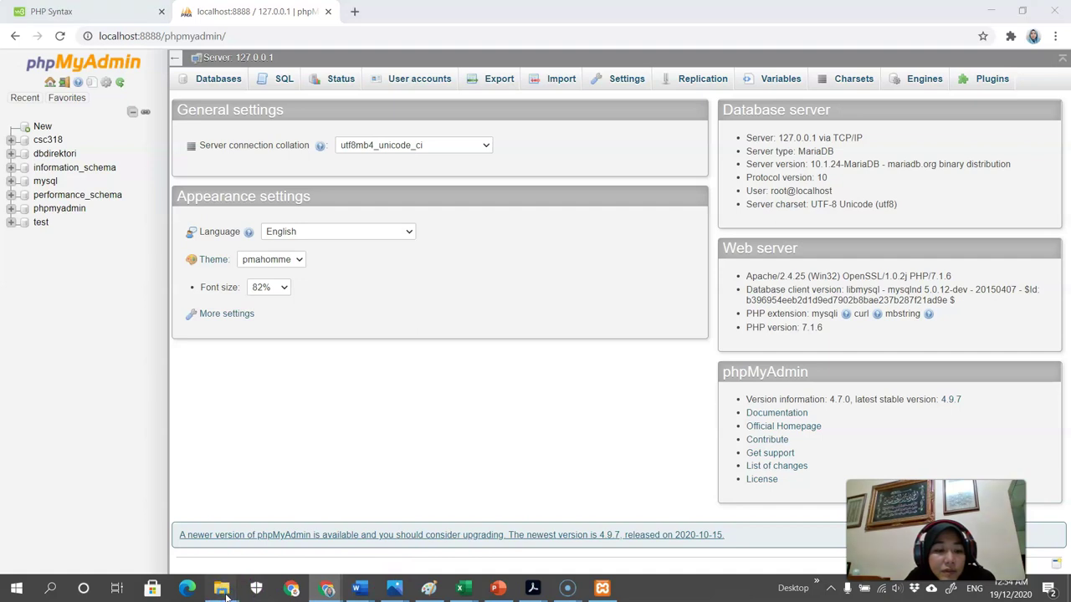
left_click(222, 590)
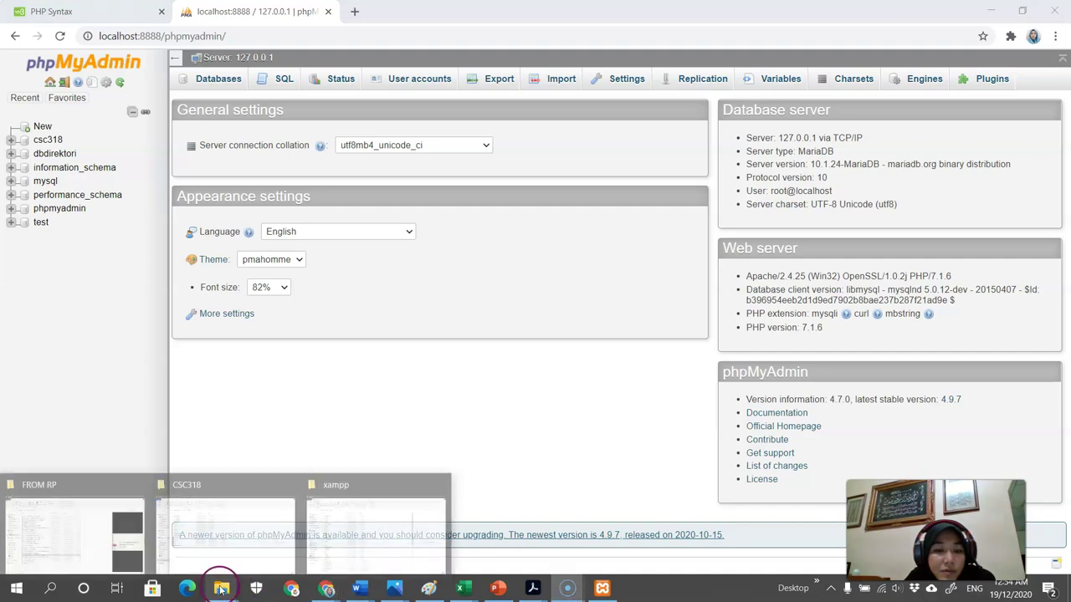
left_click(379, 483)
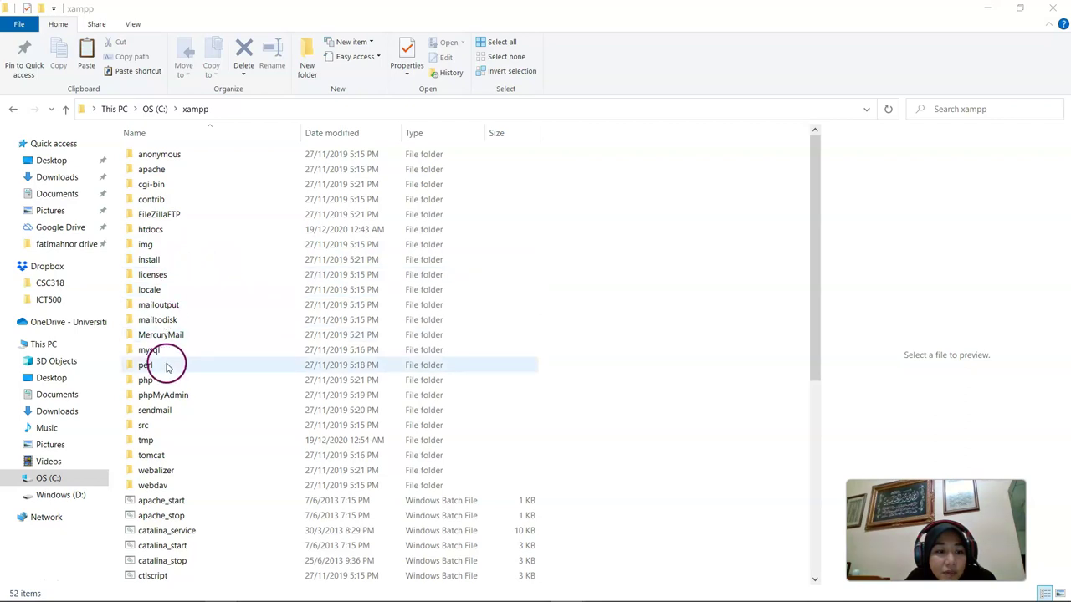
left_click(160, 396)
double_click(161, 396)
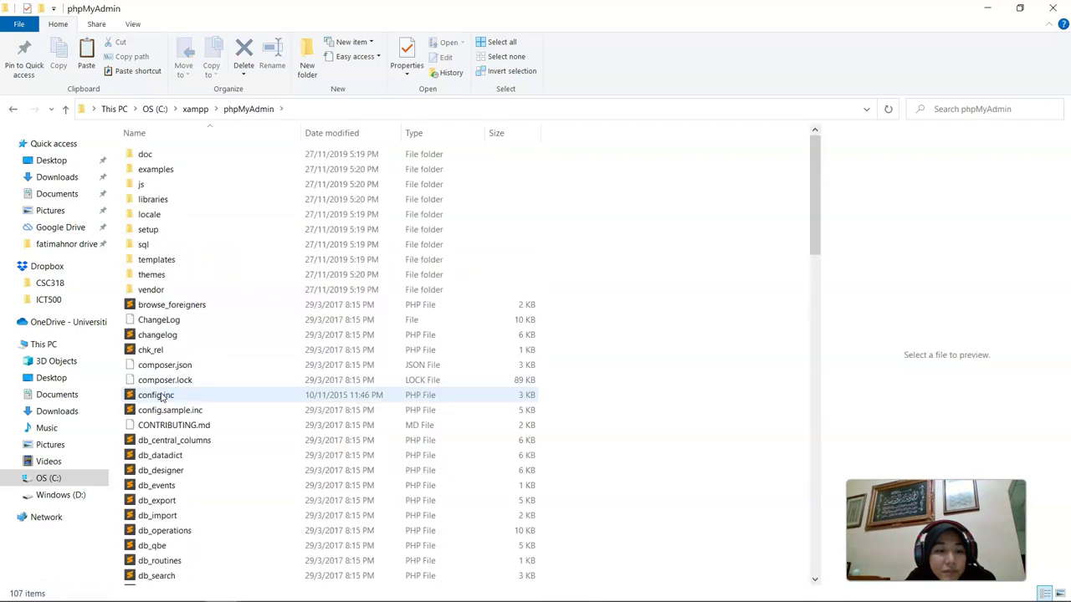
Look inside the sql and doc subfolders of phpMyAdmin, returning to the phpMyAdmin folder after each
double_click(144, 244)
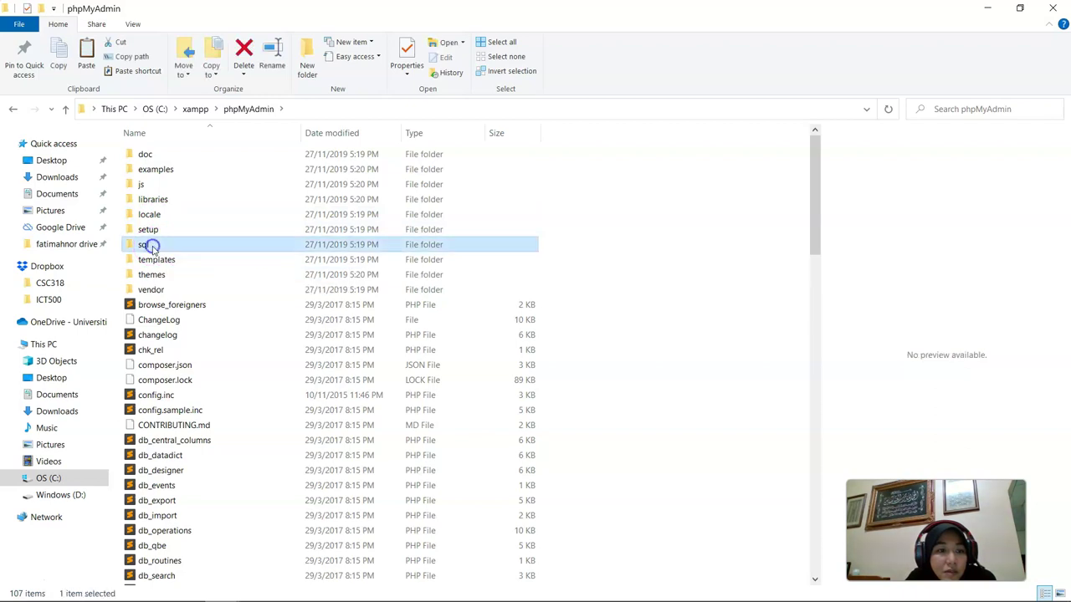
left_click(244, 109)
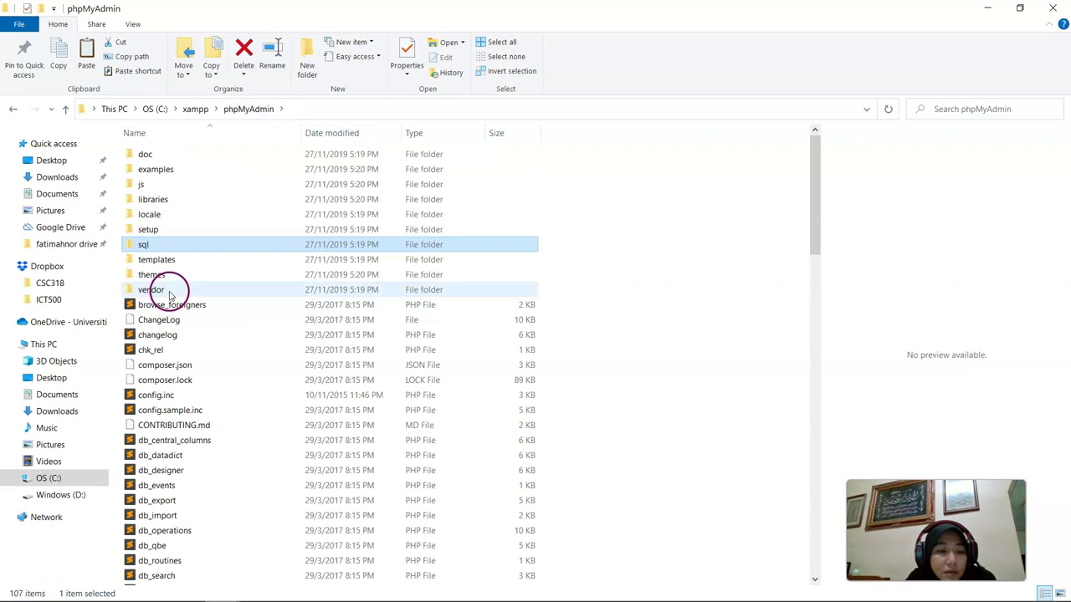
double_click(155, 161)
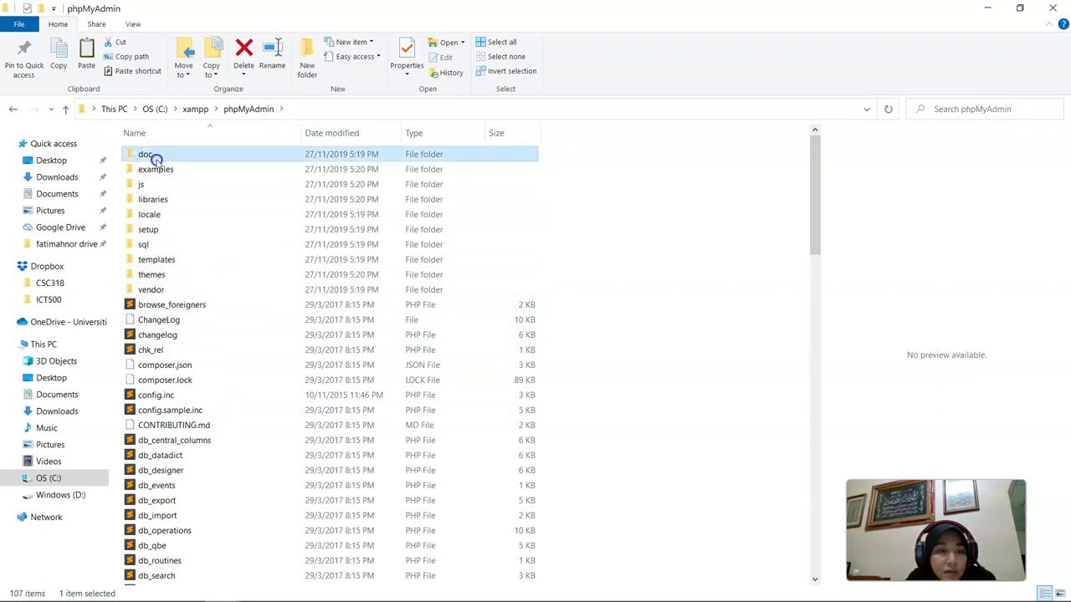
left_click(234, 111)
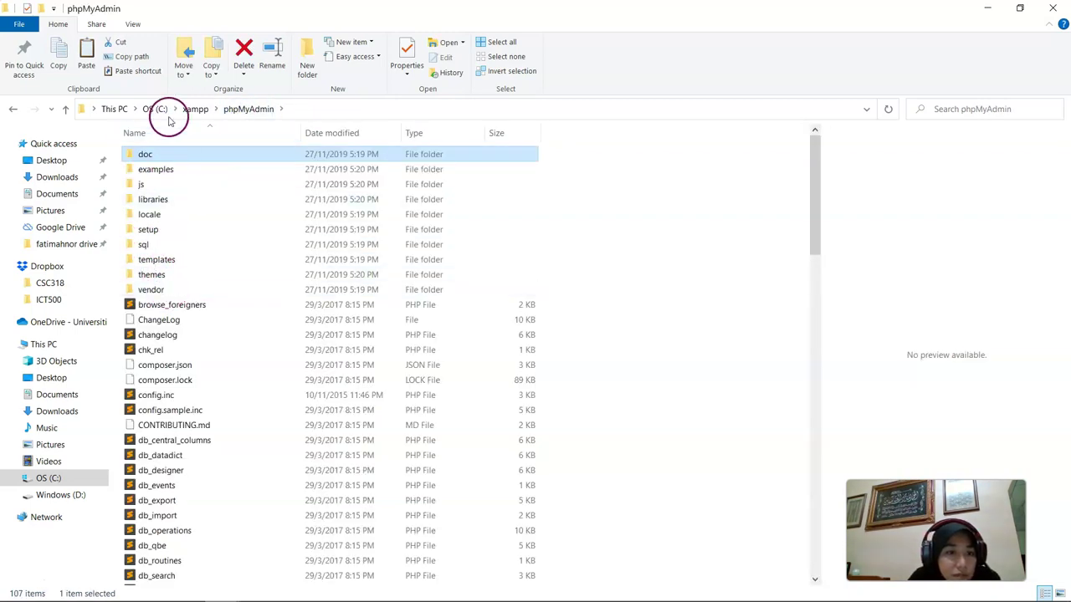
Go back to the xampp folder and open the data folder inside mysql
left_click(196, 109)
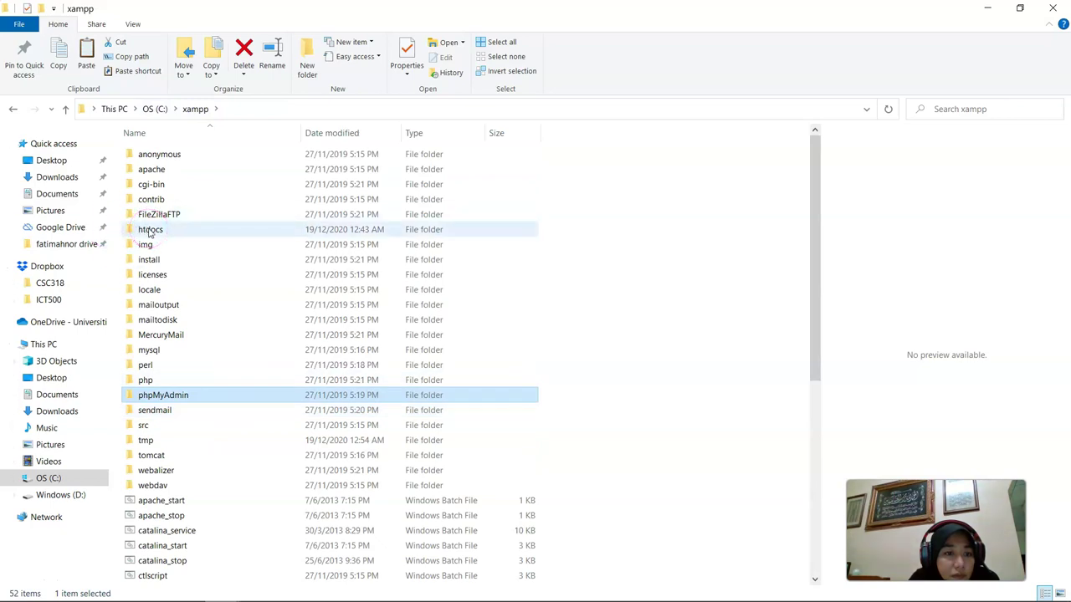
double_click(149, 350)
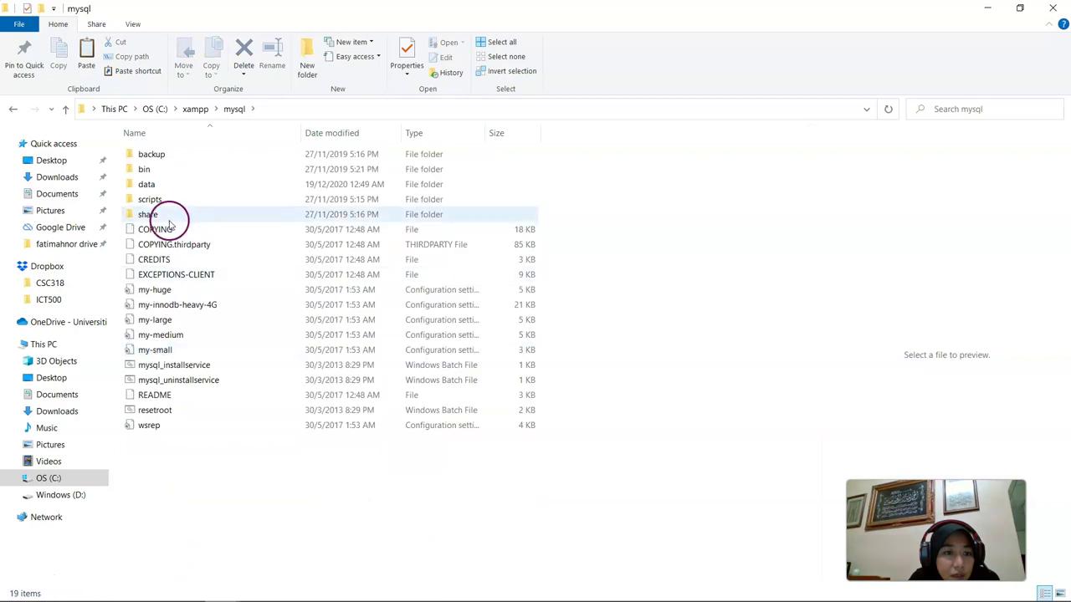
left_click(174, 194)
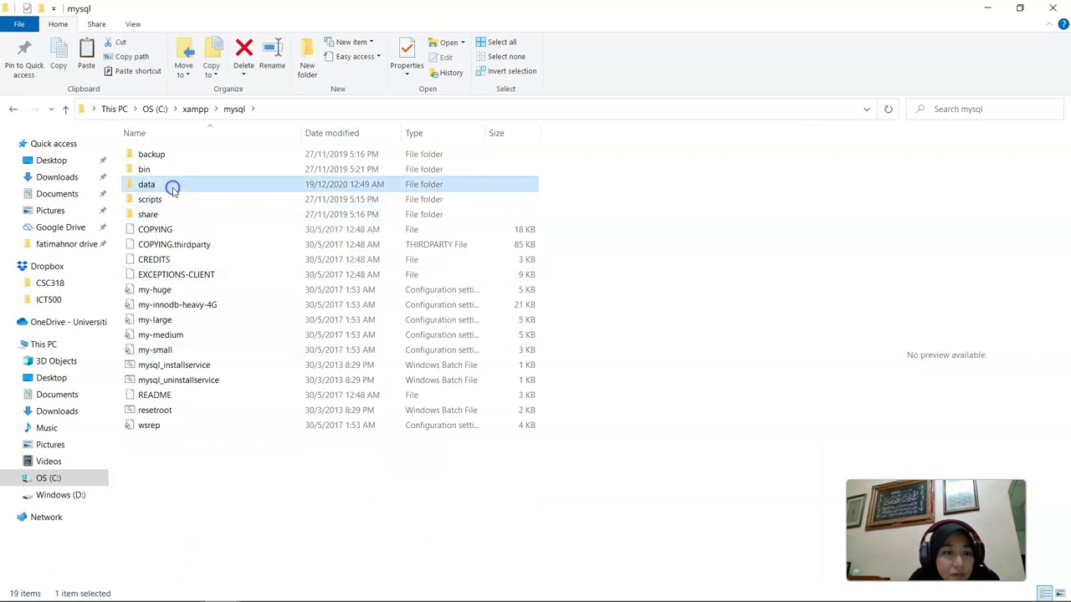
double_click(173, 190)
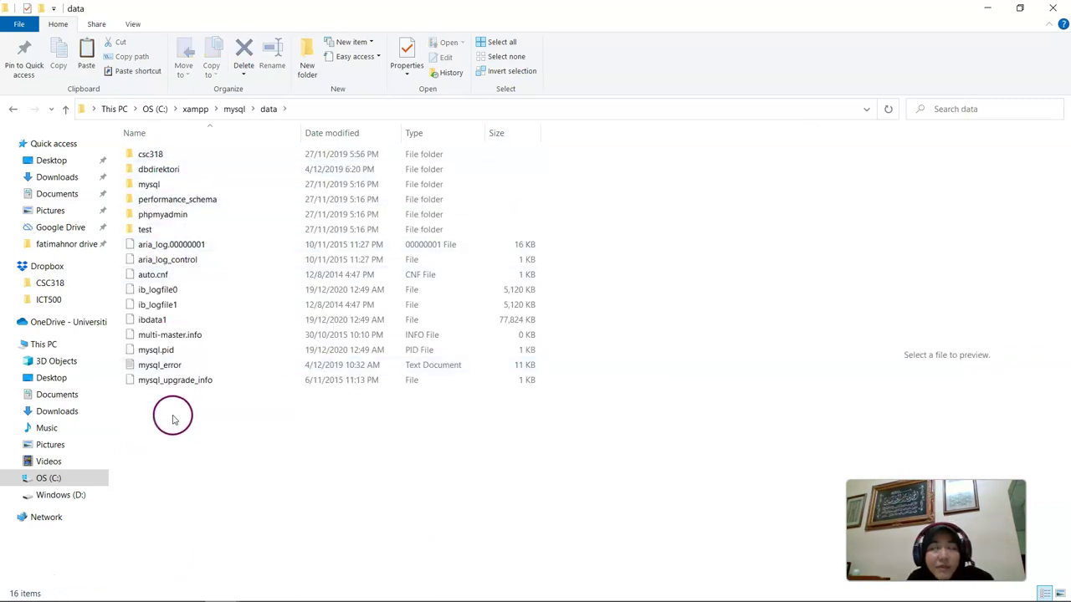
Compare phpMyAdmin's database list in the browser with the folders in mysql's data directory in File Explorer
mouse_move(503, 590)
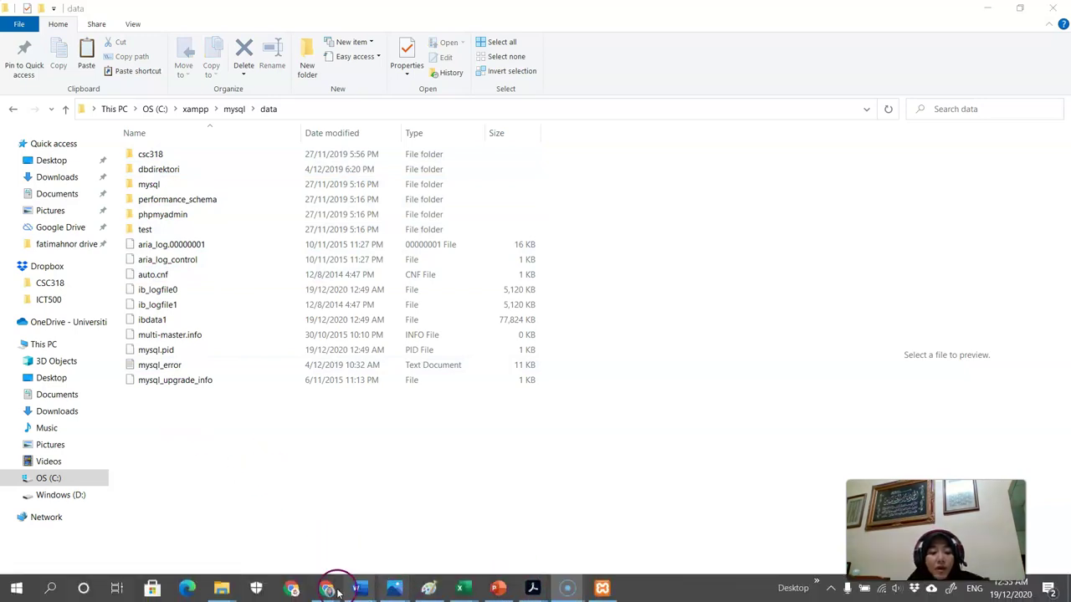
mouse_move(335, 592)
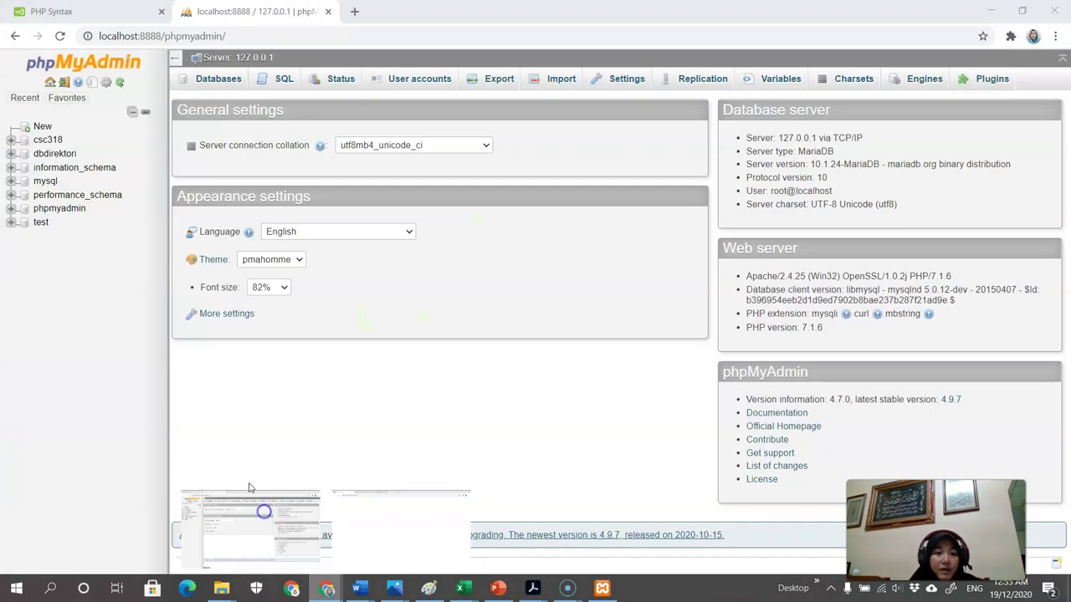
left_click(261, 515)
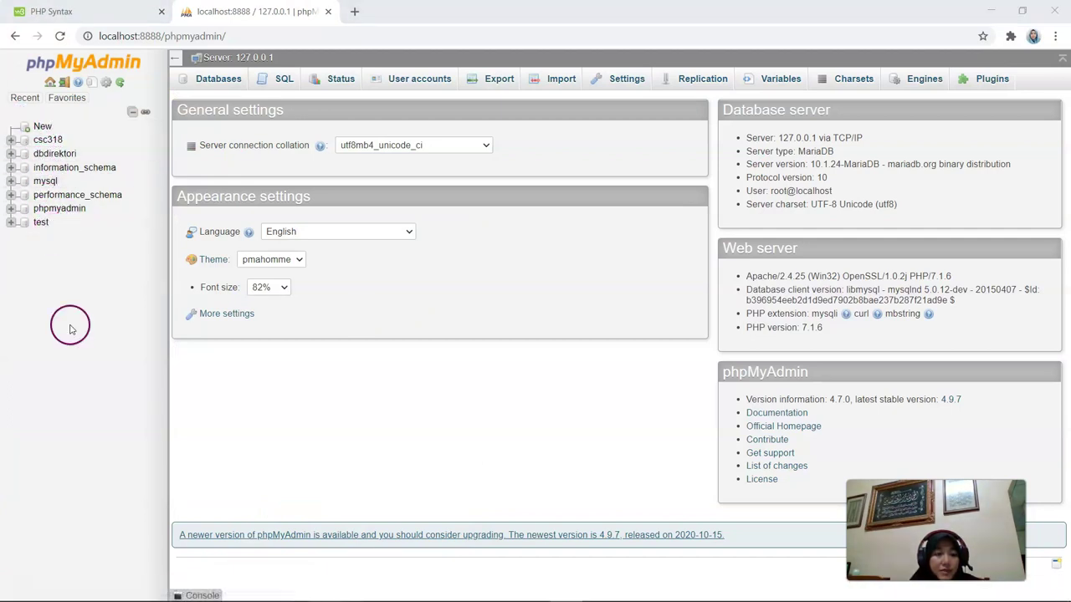
mouse_move(316, 594)
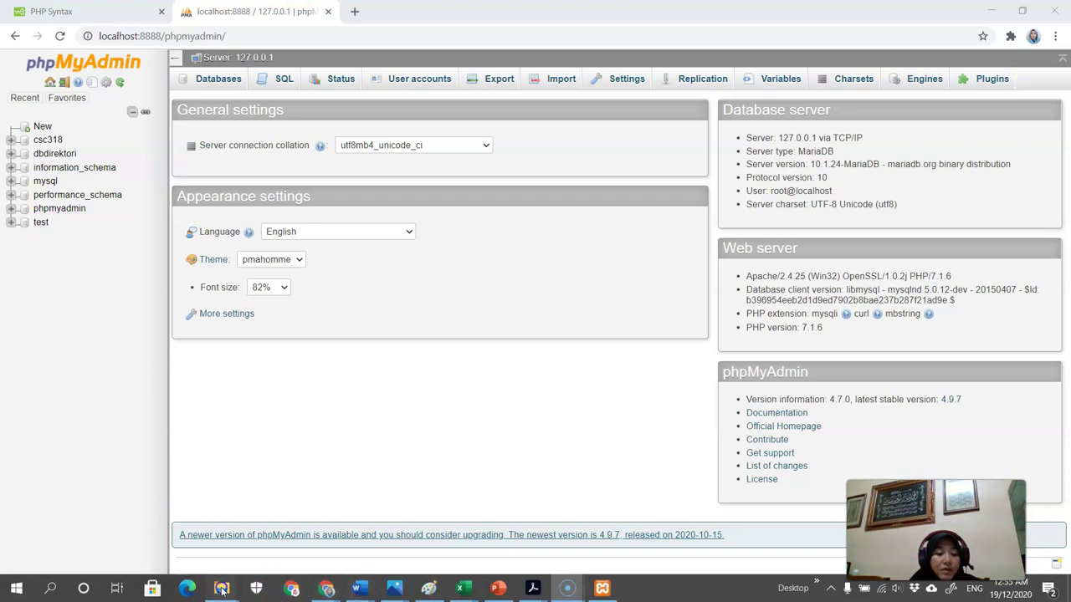
mouse_move(225, 592)
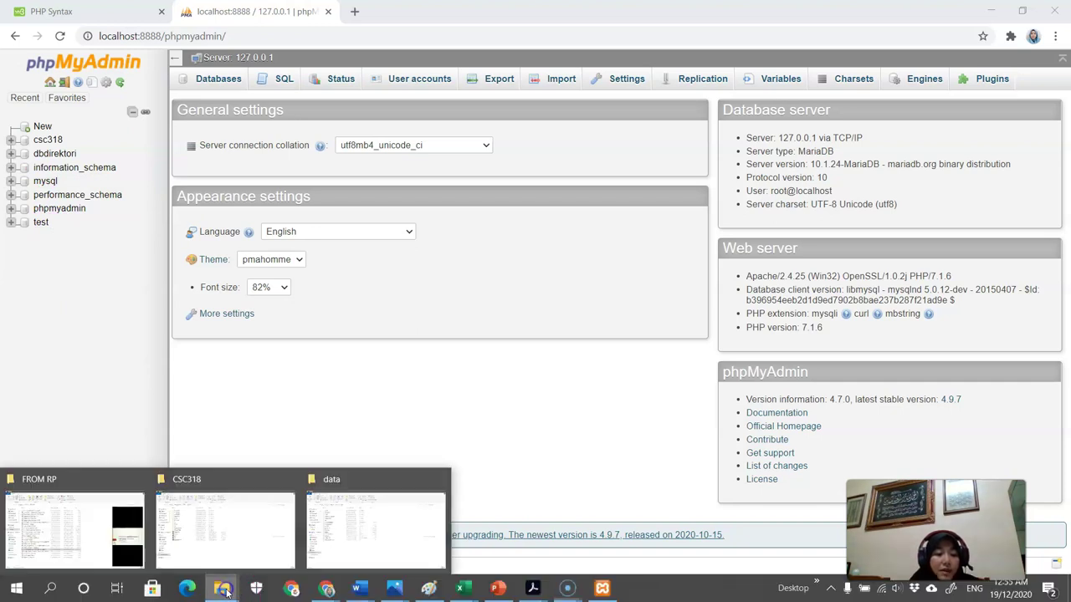
left_click(334, 521)
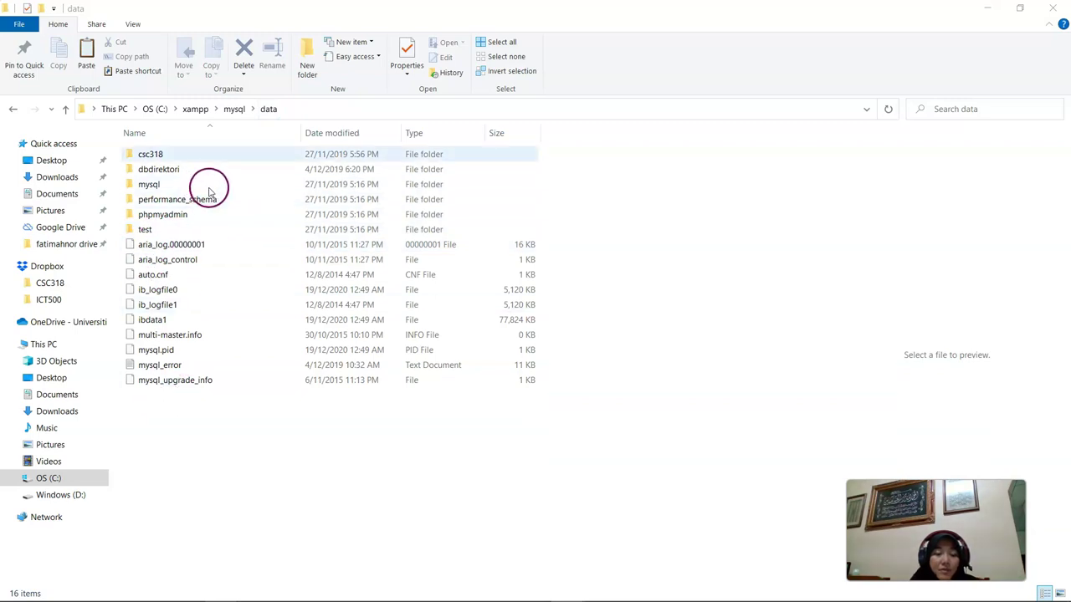
Switch to the other browser window and view the XAMPP Installers and Downloads page on apachefriends.org
mouse_move(311, 595)
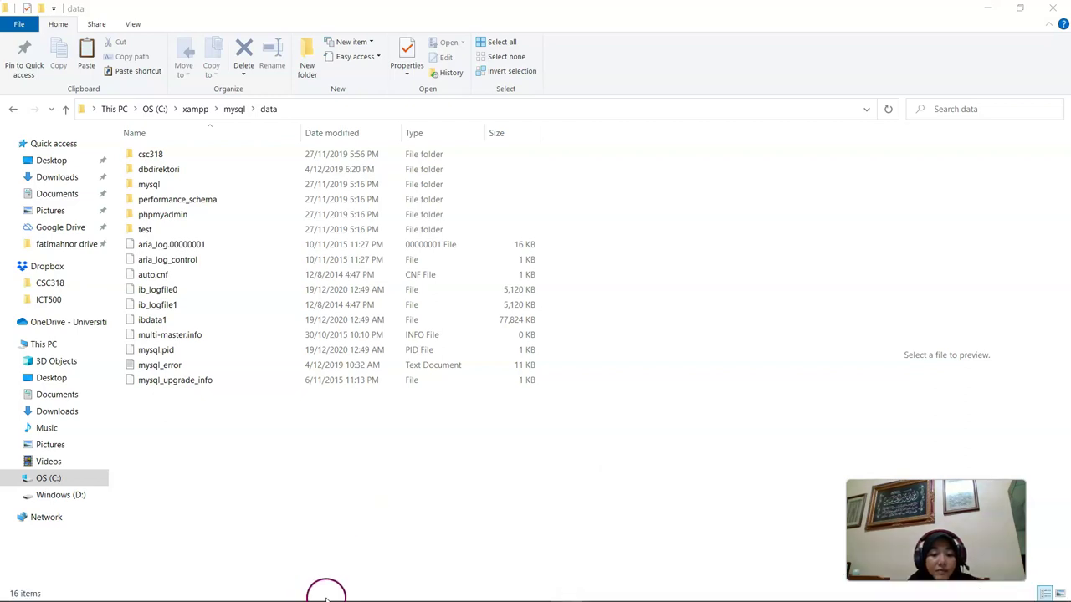
left_click(411, 535)
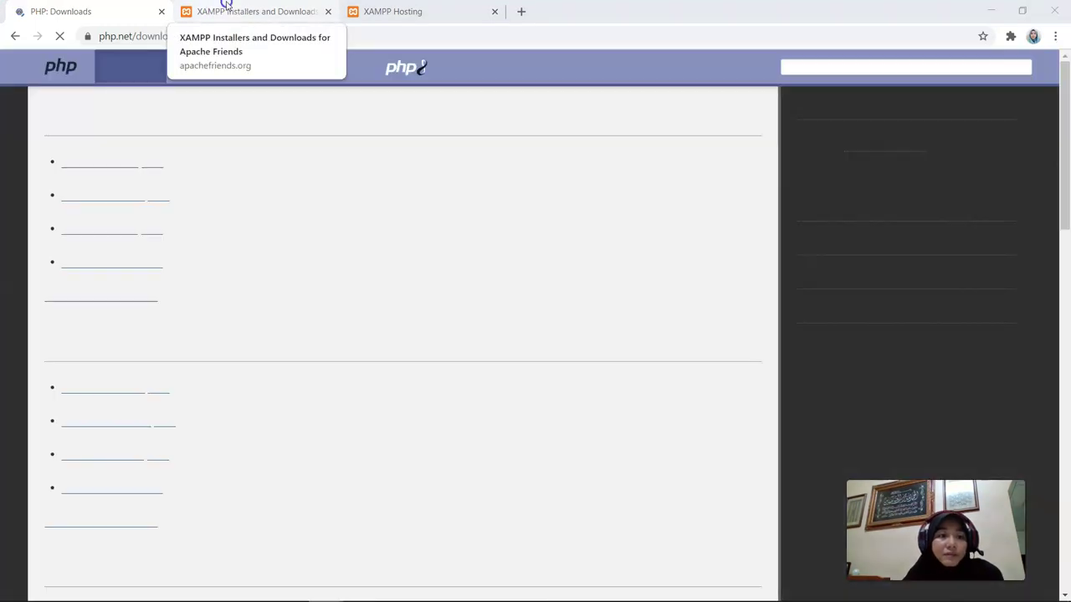
left_click(226, 8)
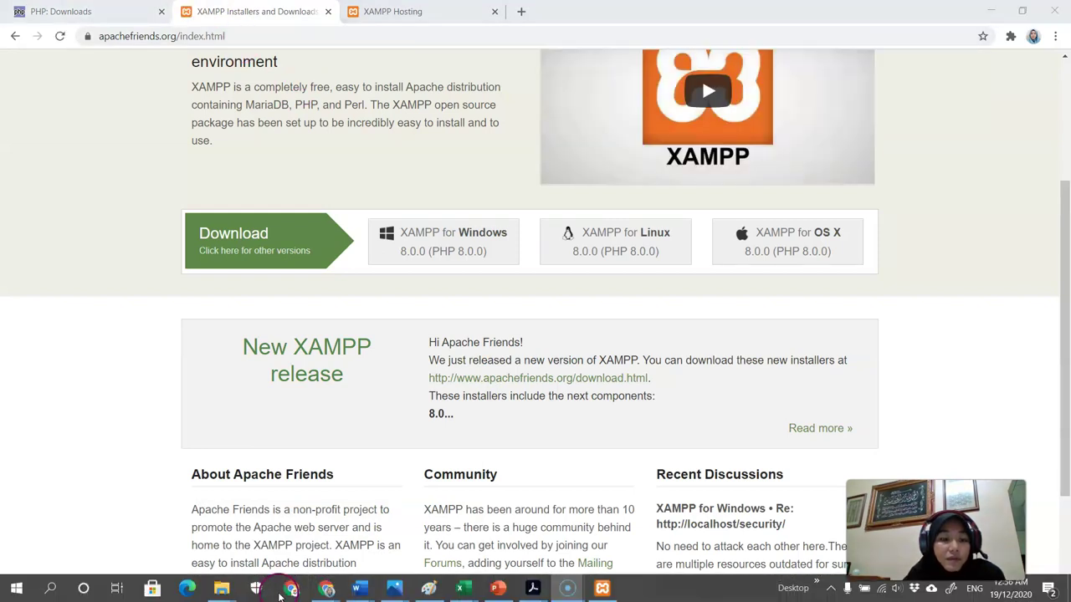
Switch to the browser window showing phpMyAdmin and return to the XAMPP dashboard
left_click(329, 590)
left_click(258, 528)
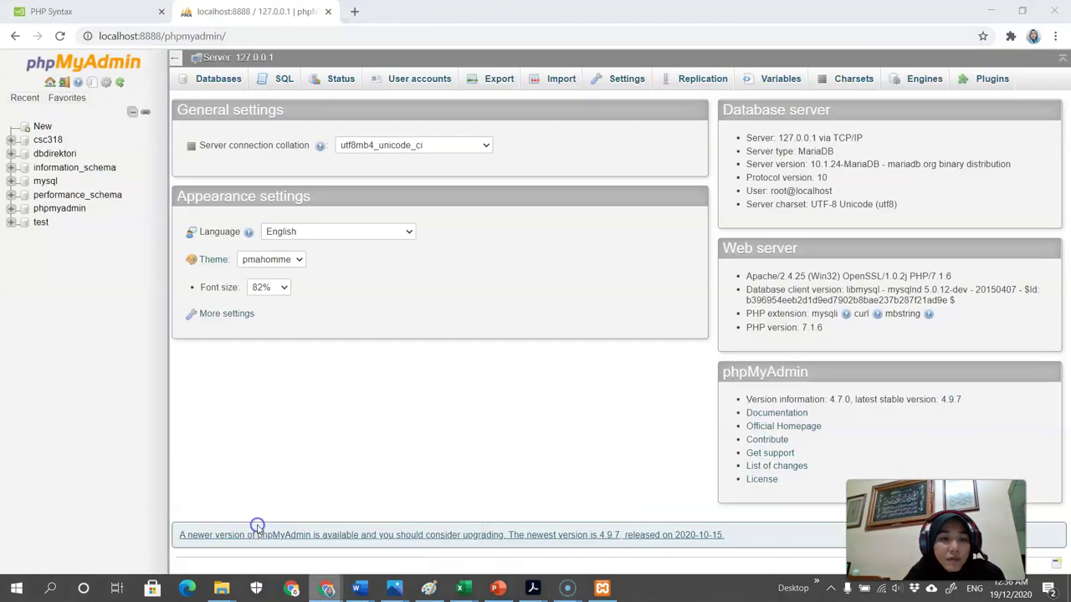
left_click(15, 36)
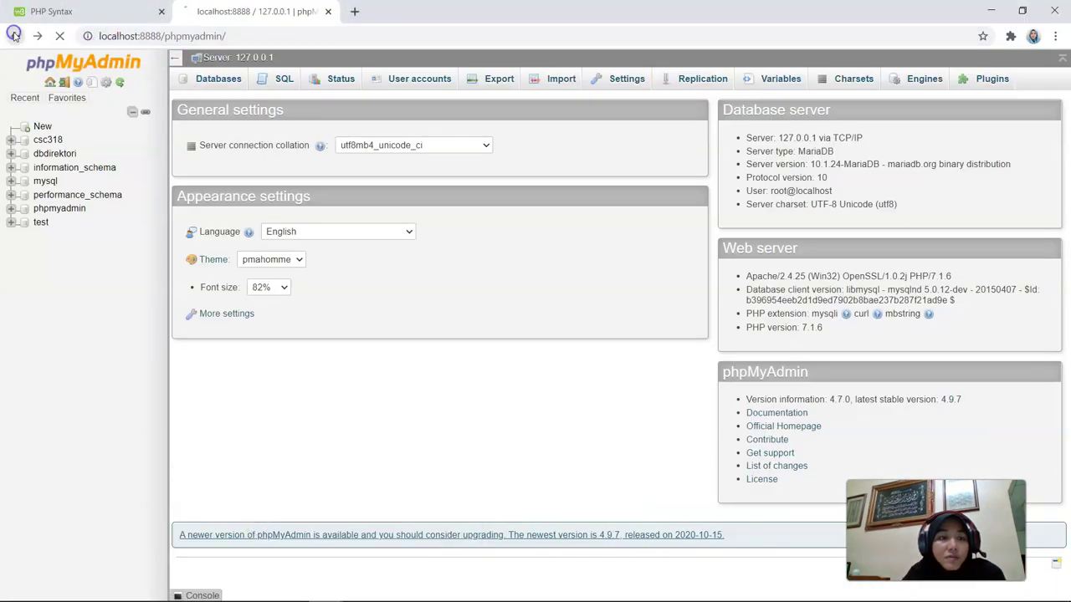
Look over the PHPInfo page from the XAMPP dashboard, and open the dashboard's Applications page
left_click(759, 74)
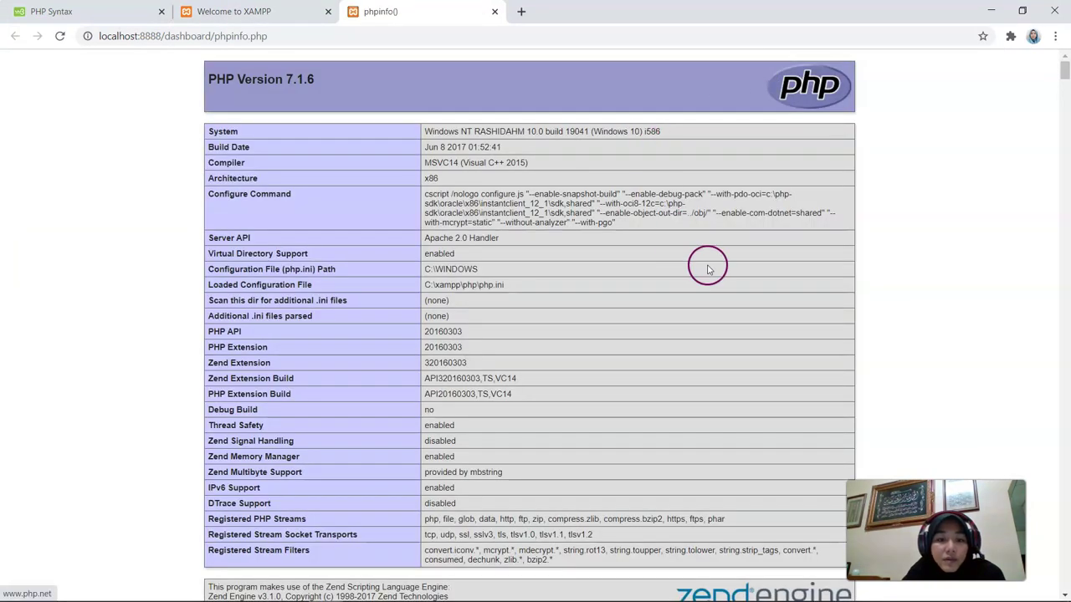
scroll(708, 263, "down", 8)
scroll(708, 263, "up", 4)
scroll(707, 266, "up", 4)
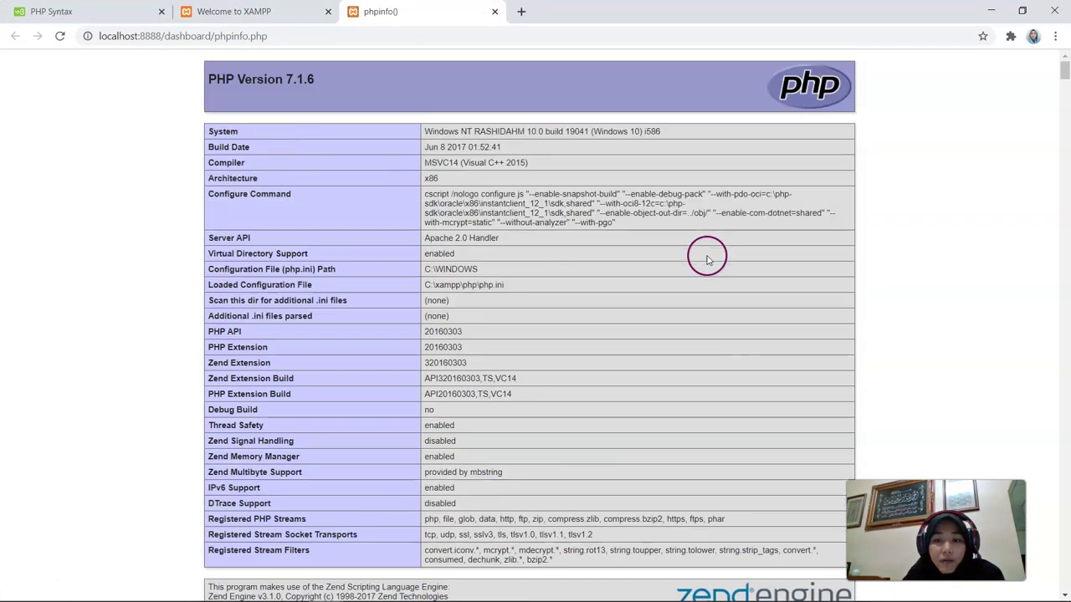
key("ctrl+shift+Tab")
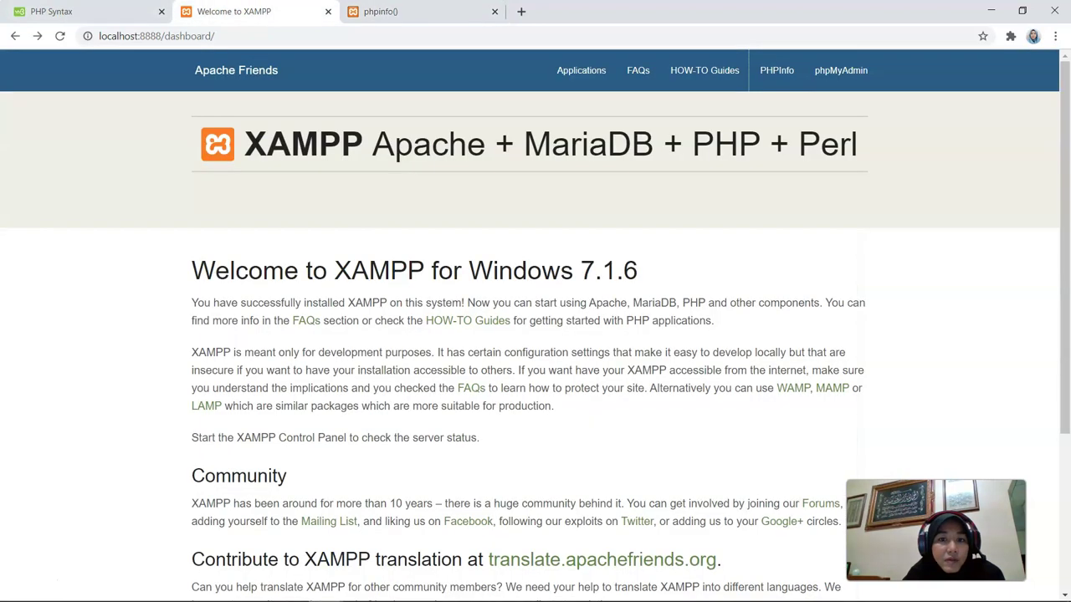
left_click(580, 69)
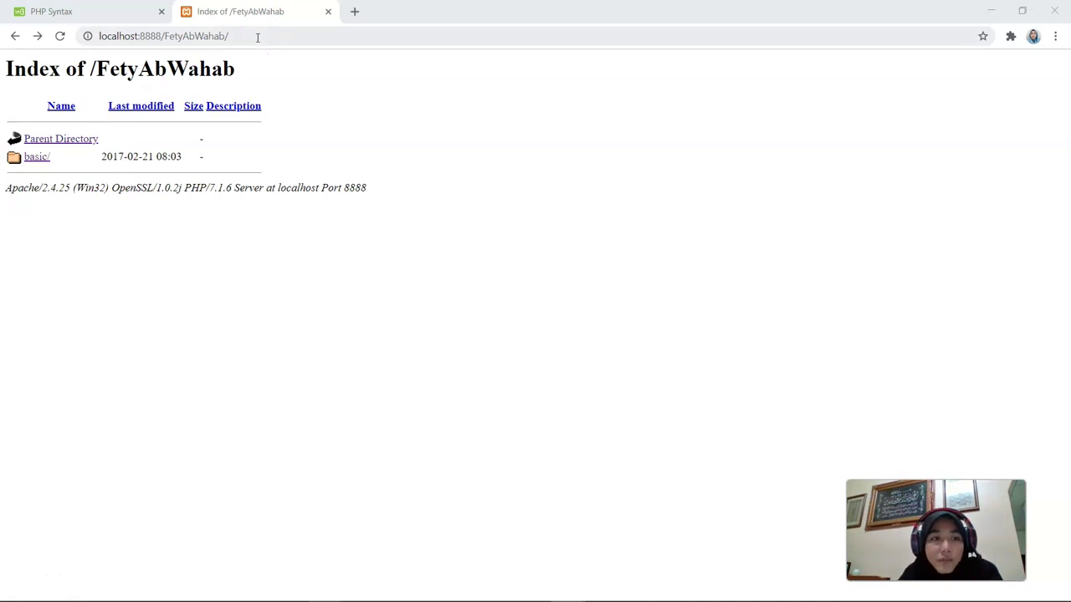
Check the project's localhost address in the browser and select the matching project folder in htdocs in File Explorer
left_click(257, 36)
left_click(257, 37)
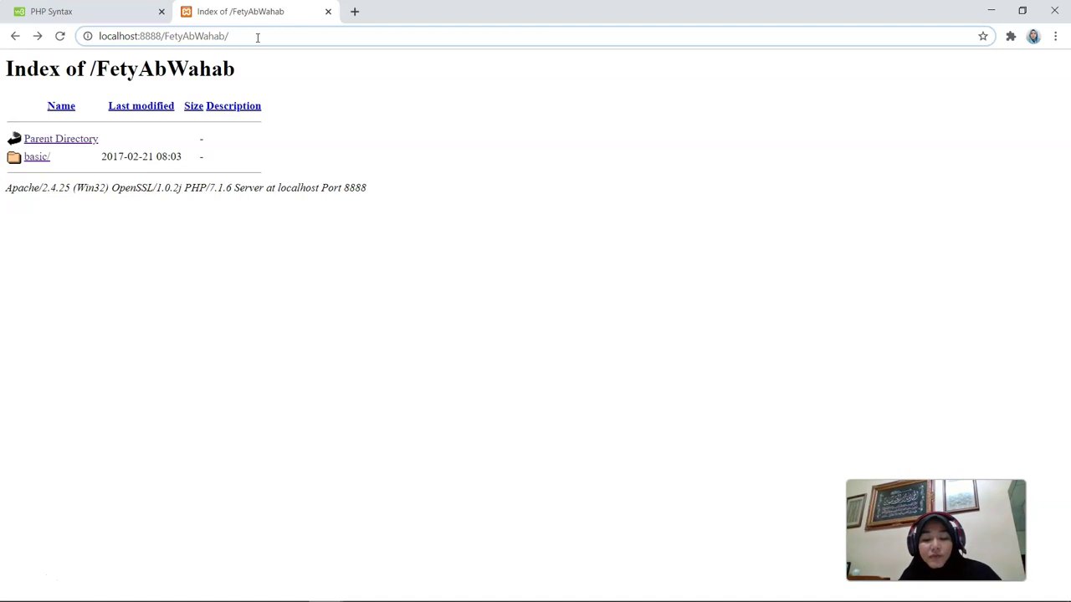
mouse_move(418, 594)
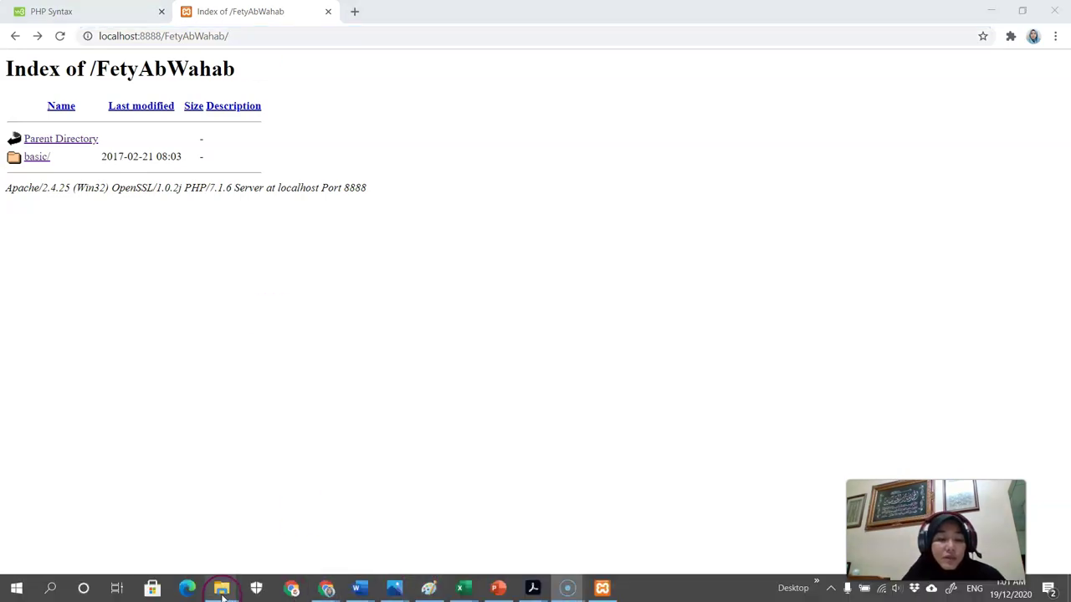
mouse_move(222, 590)
left_click(313, 547)
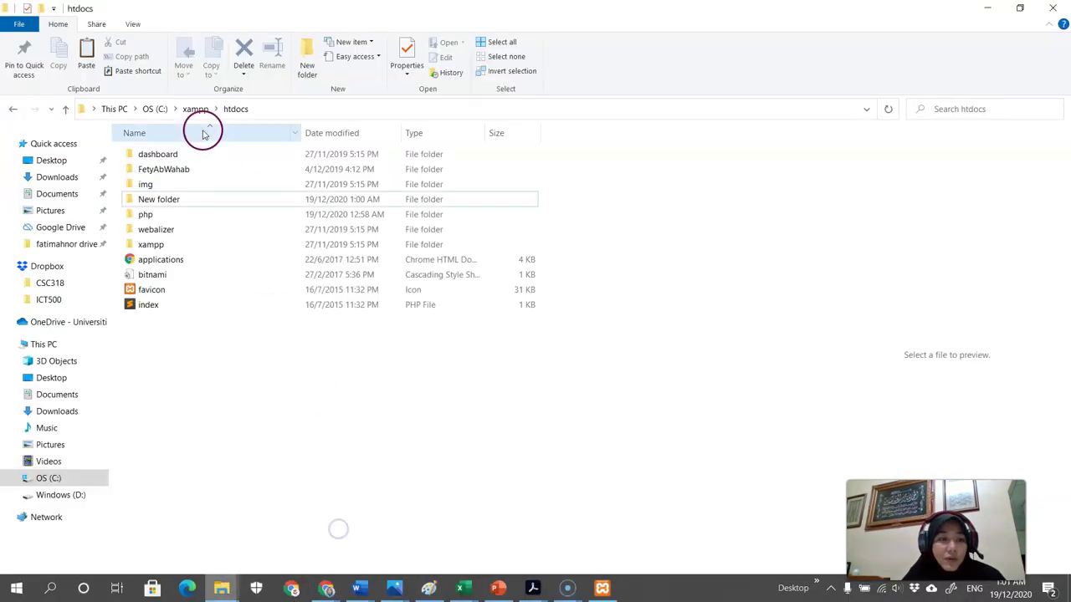
left_click(176, 176)
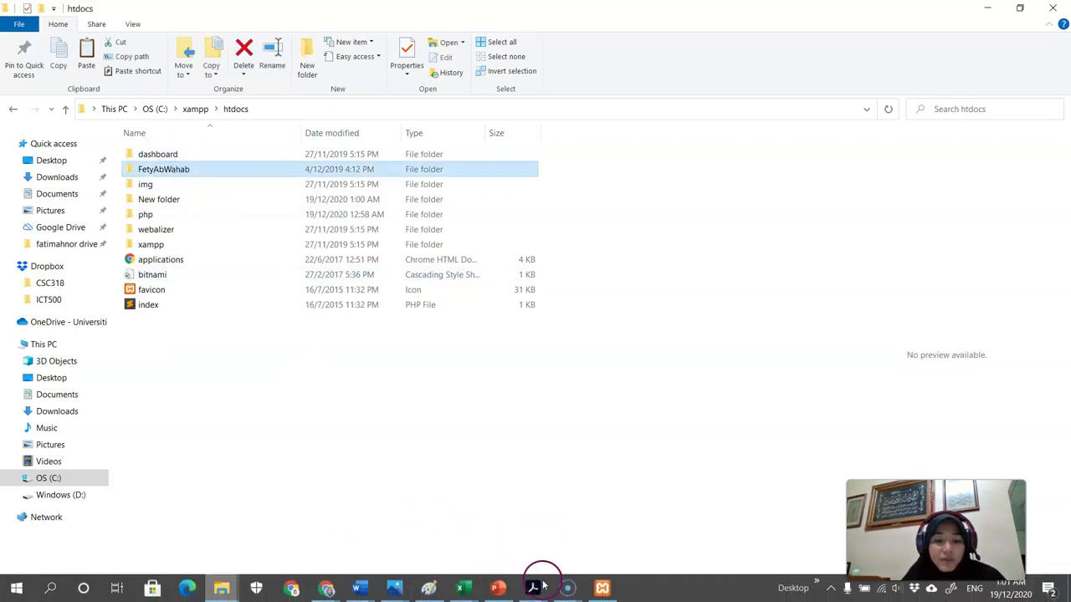
Return to the project's index page in the browser and load menu.php from its basic folder
mouse_move(402, 592)
mouse_move(327, 586)
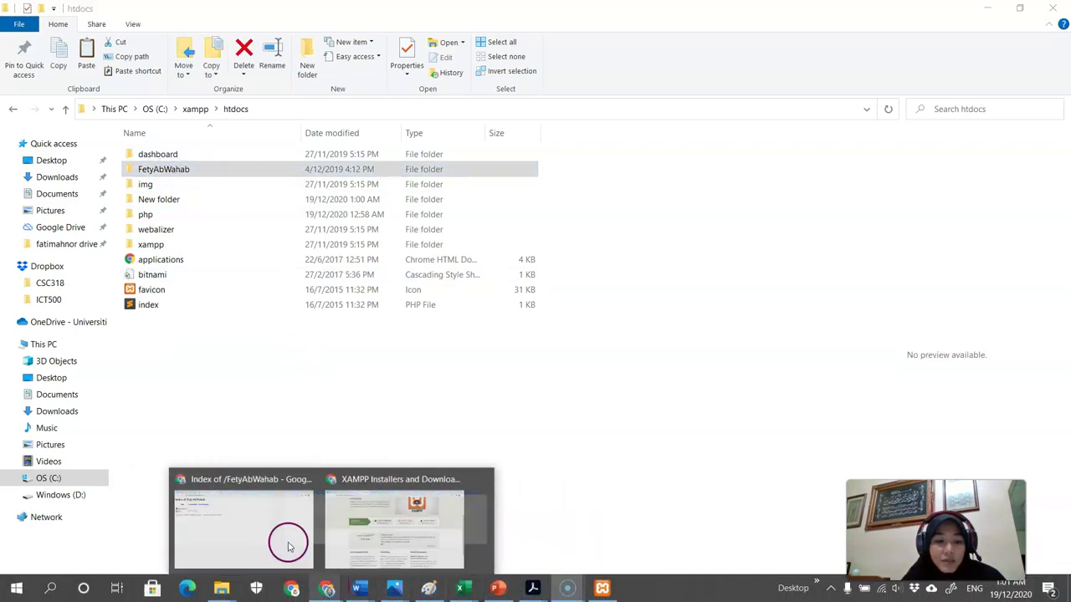
left_click(283, 528)
left_click(229, 37)
left_click(254, 38)
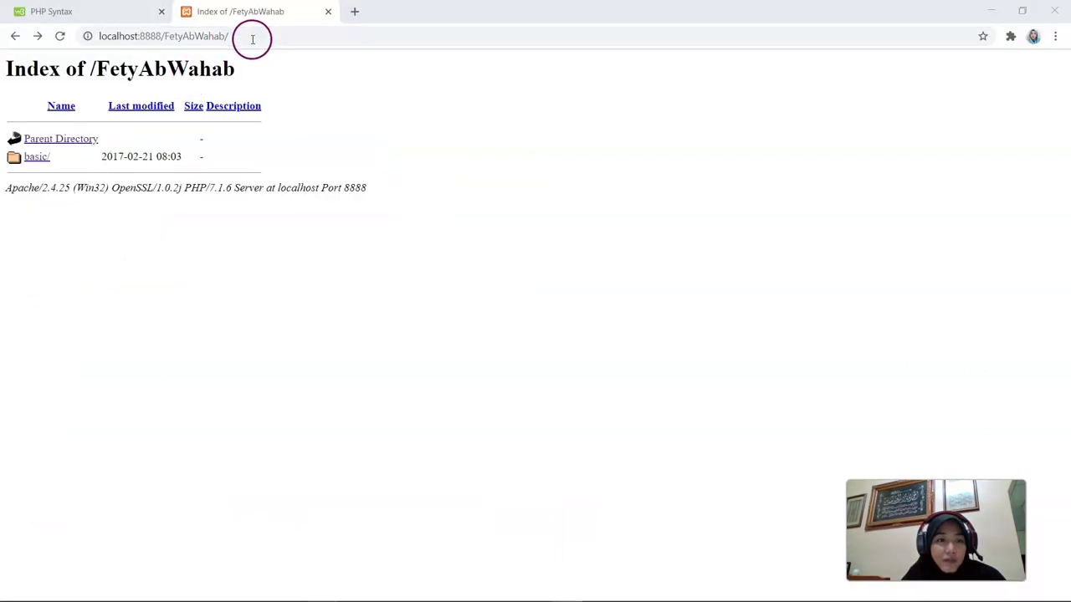
key("Return")
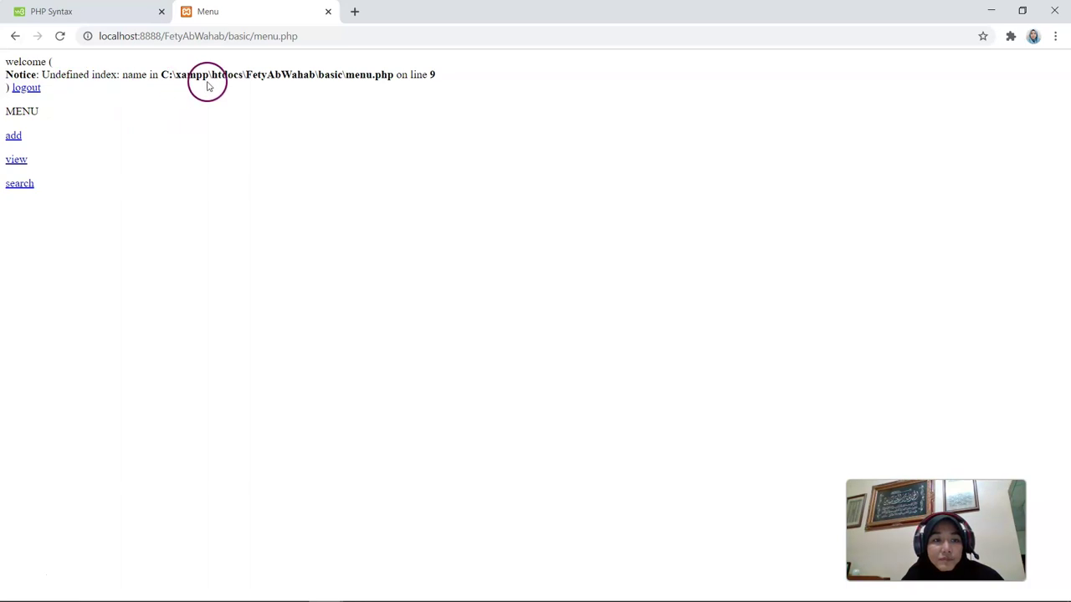
Highlight the undefined index notice on the menu page, and log out to view the login form
left_click_drag(7, 73, 489, 84)
left_click(144, 117)
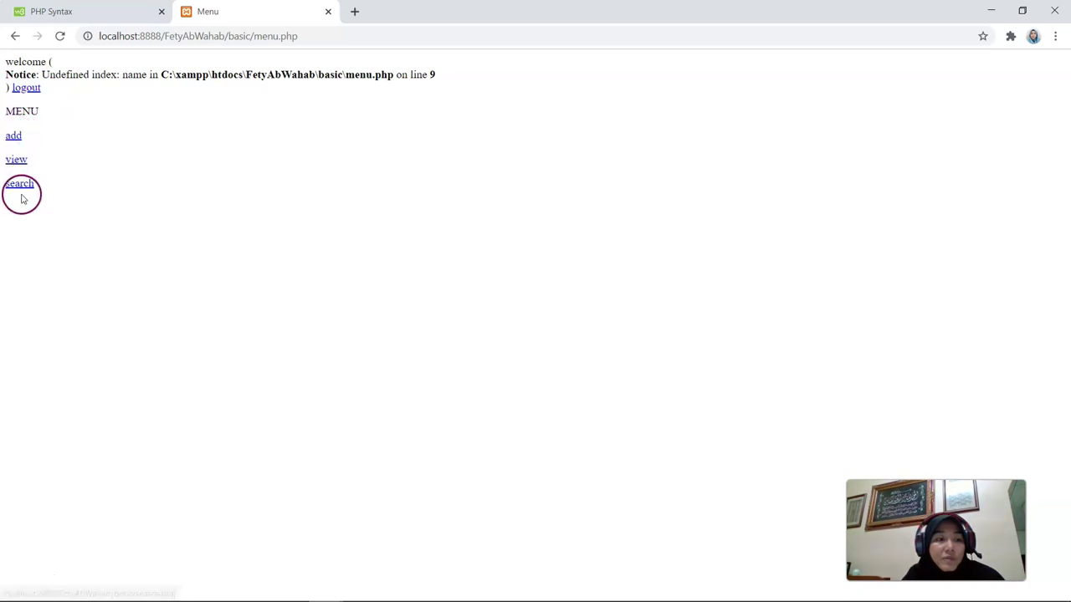
left_click(37, 90)
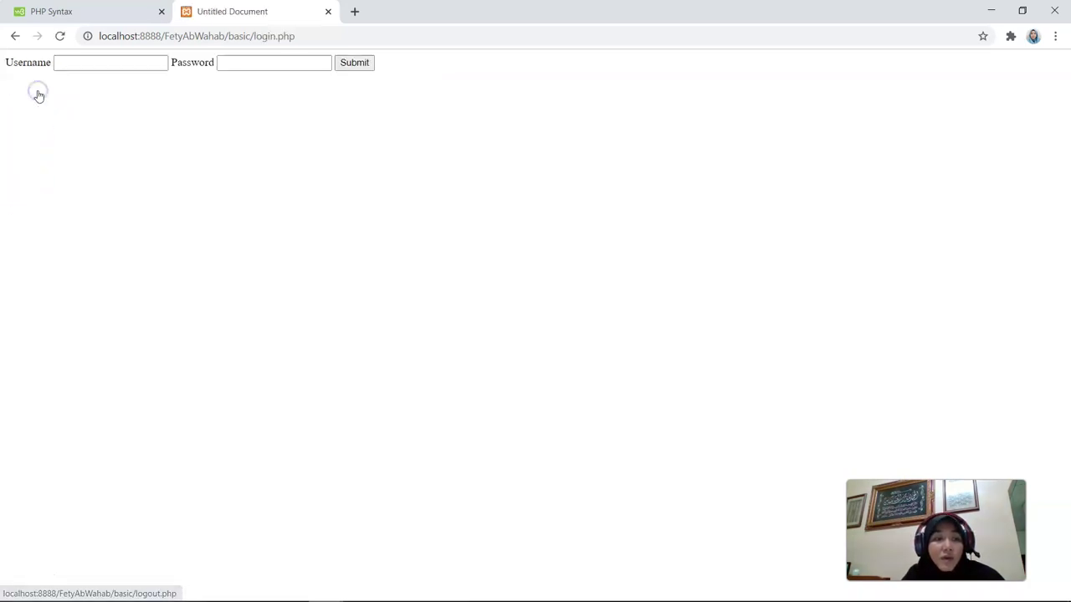
left_click(75, 61)
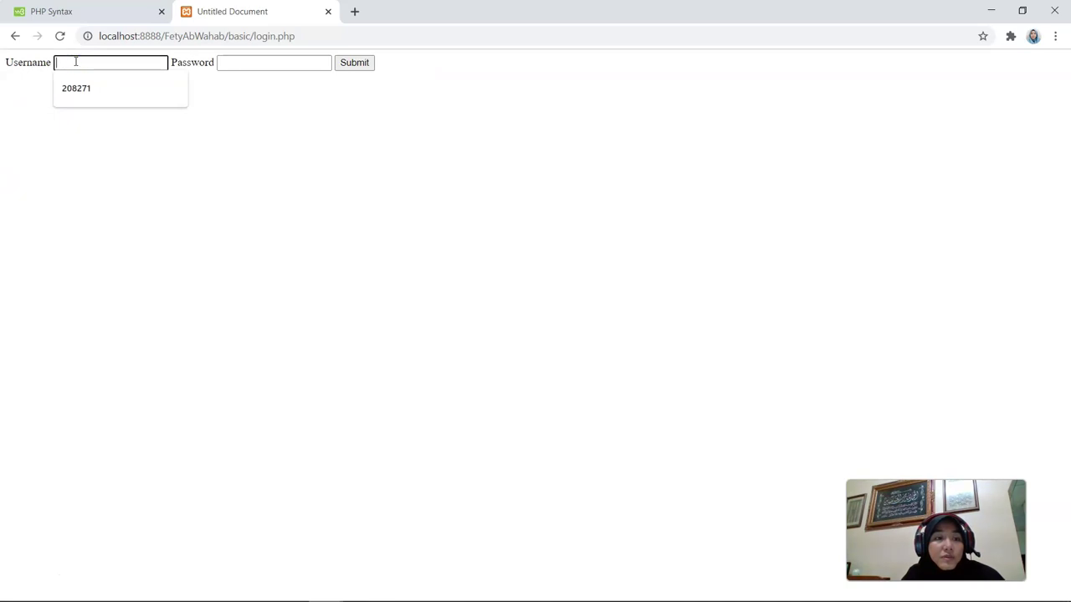
Go back to the basic folder's index, view the login form in login.php, and return to the index
left_click(15, 36)
left_click(15, 36)
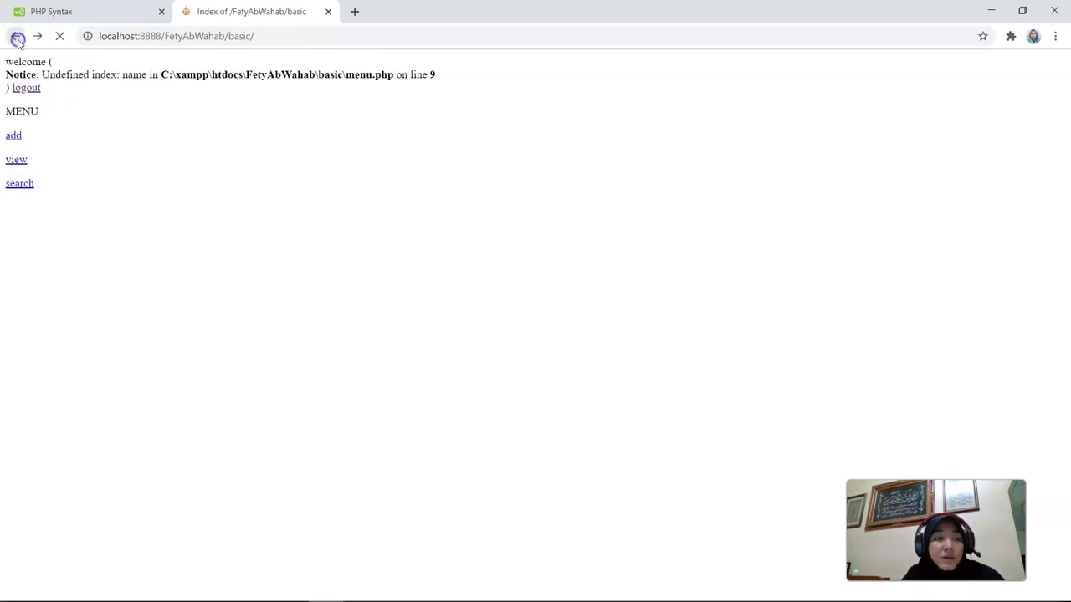
left_click(62, 202)
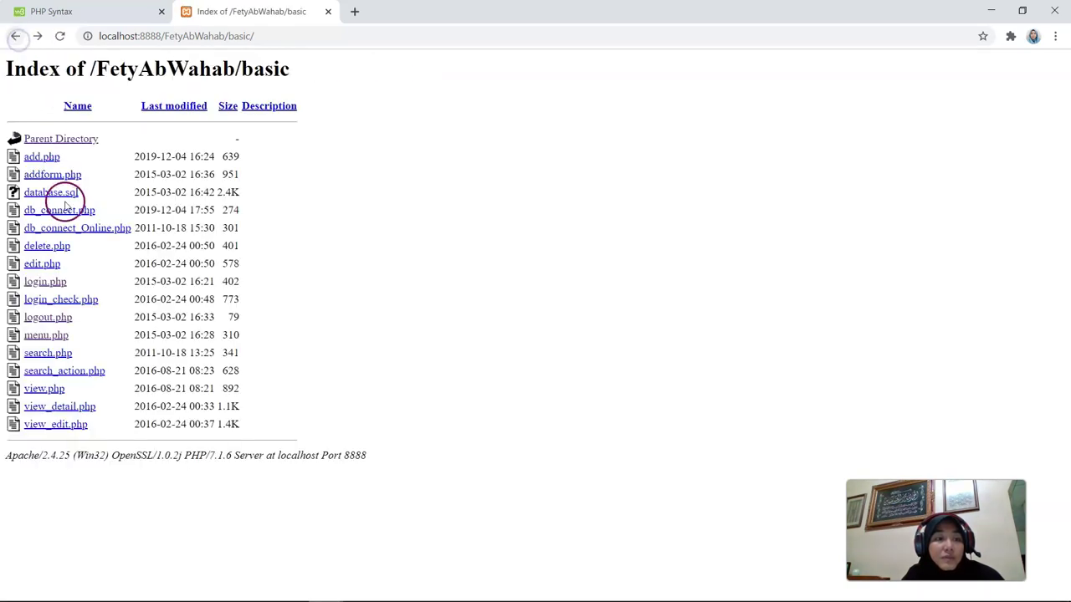
left_click(46, 282)
left_click(109, 64)
left_click(232, 218)
left_click(16, 36)
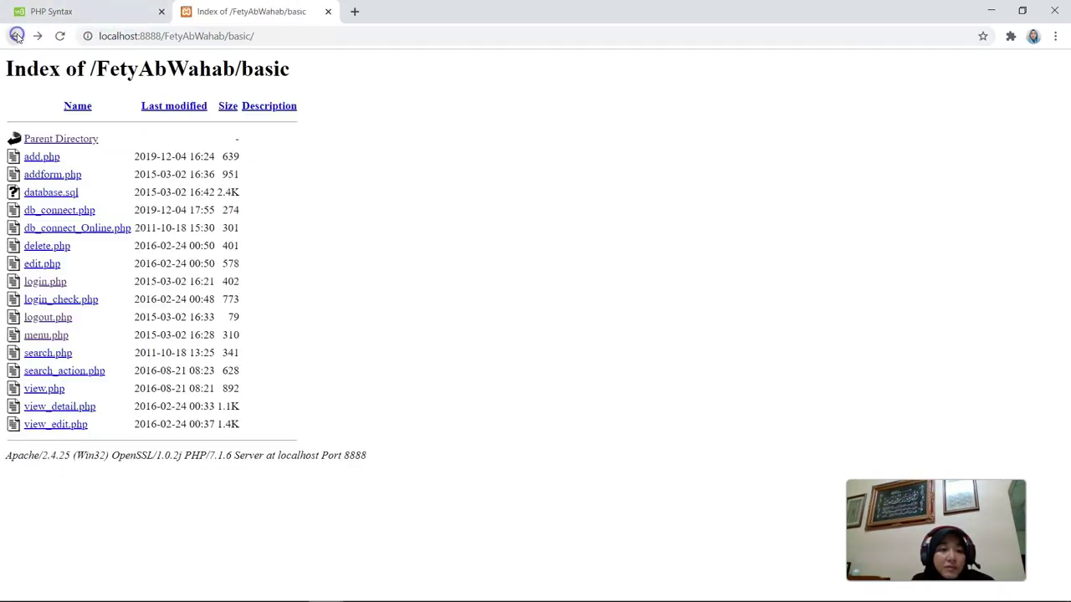
Check the link options available for login.php in the basic folder's index and dismiss them
left_click(57, 283)
right_click(57, 282)
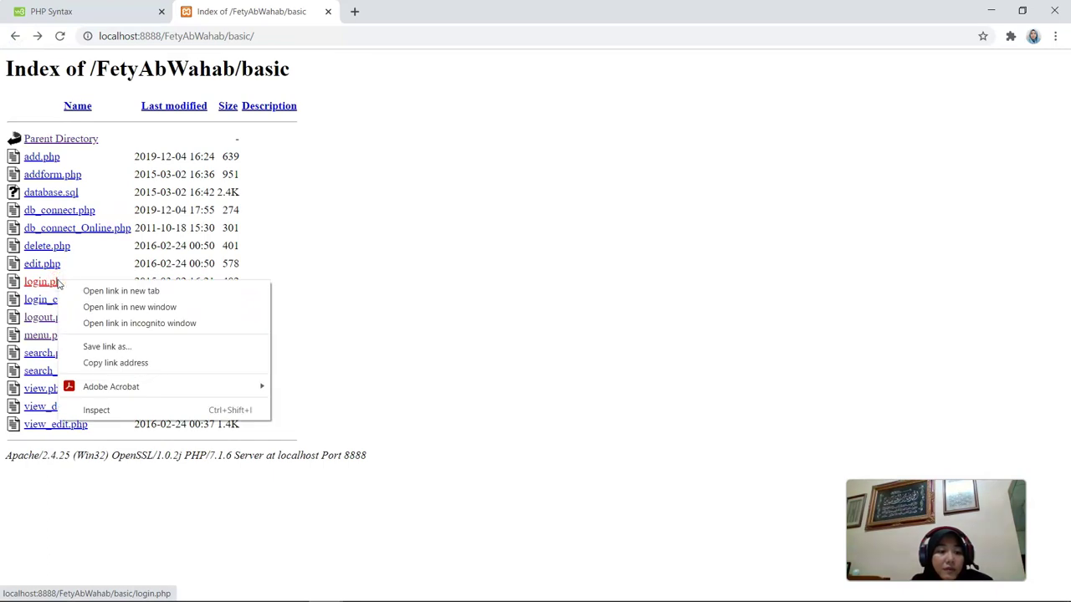
left_click(464, 251)
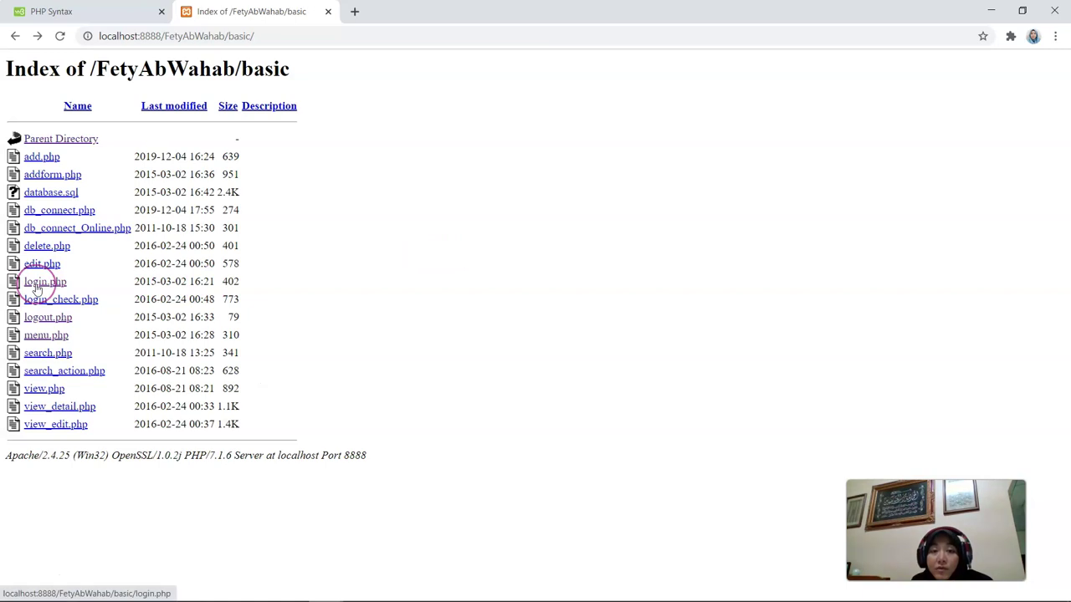